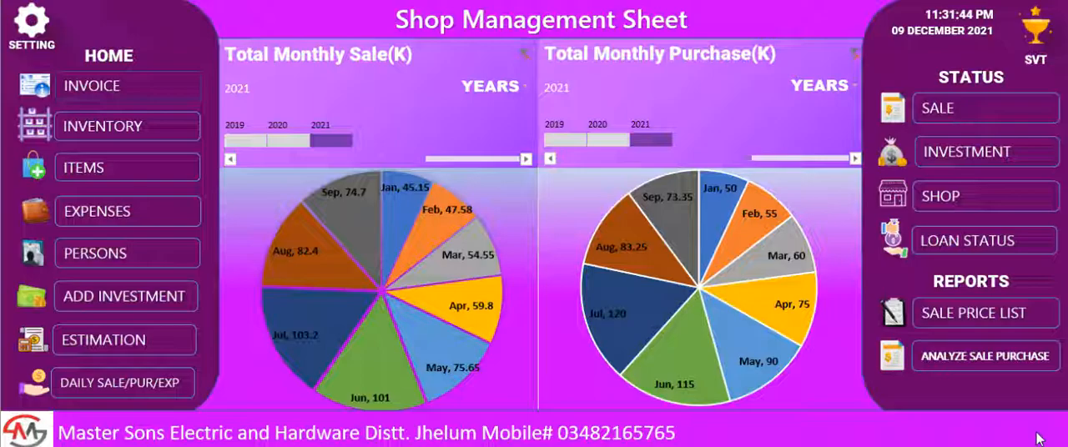
# Add a new category named "y Kitchen Items" through the settings and close the category form.
pyautogui.click(36, 28)
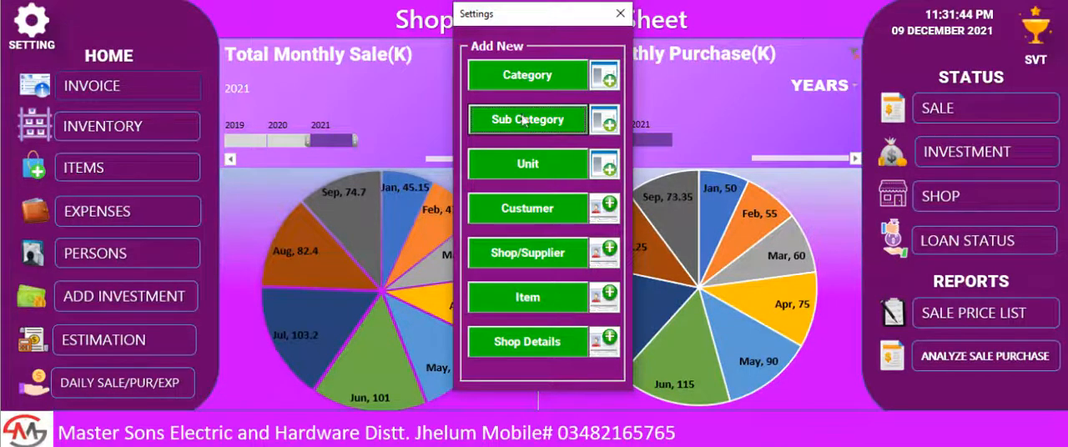
pyautogui.click(511, 76)
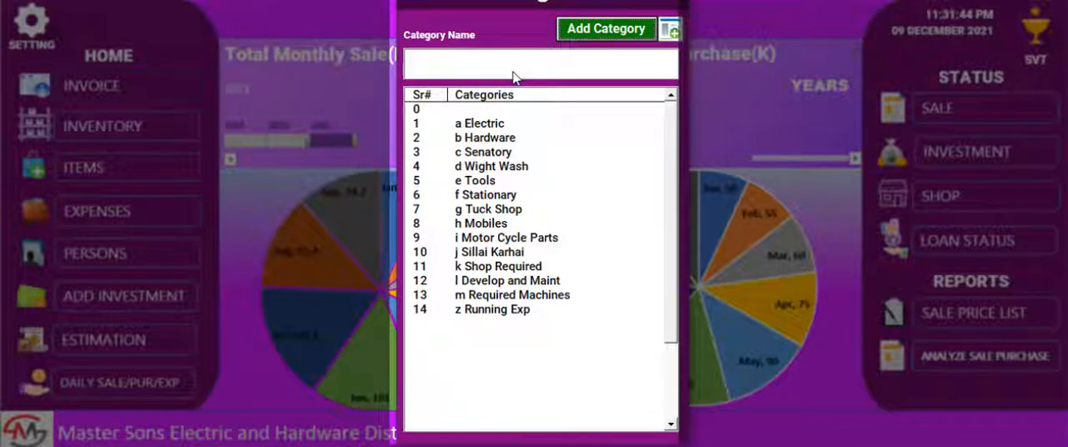
pyautogui.click(503, 66)
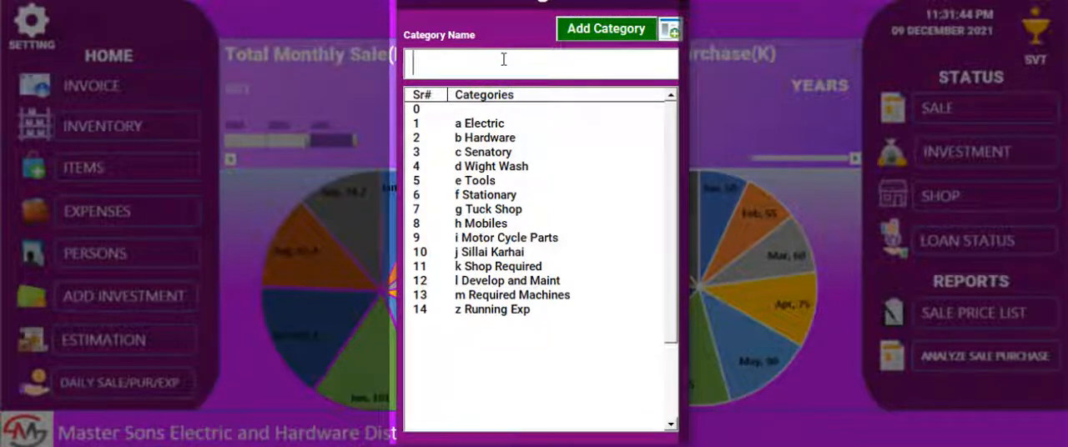
pyautogui.write('y Kitchen ')
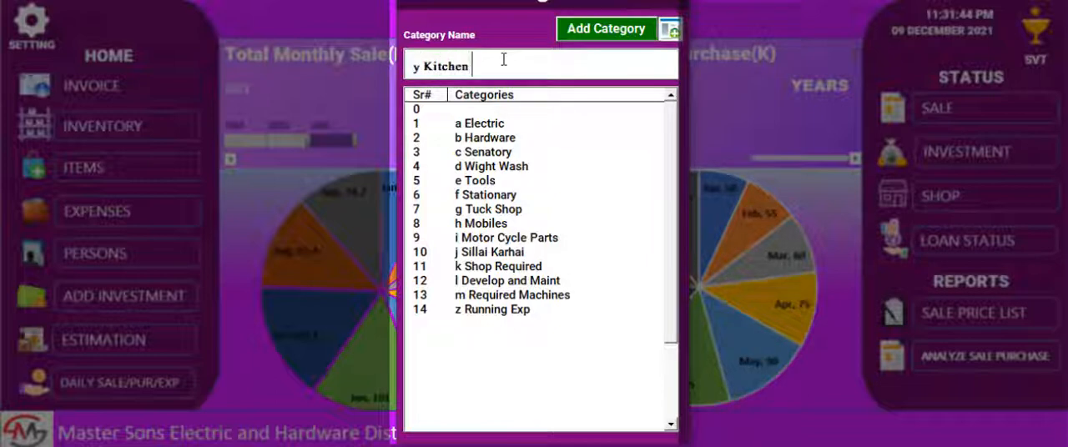
pyautogui.write('Items')
pyautogui.click(589, 35)
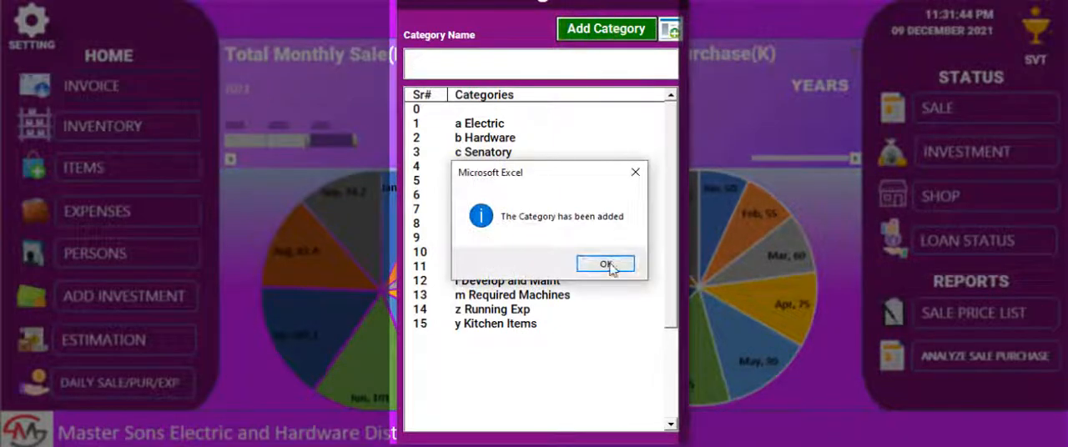
pyautogui.click(606, 264)
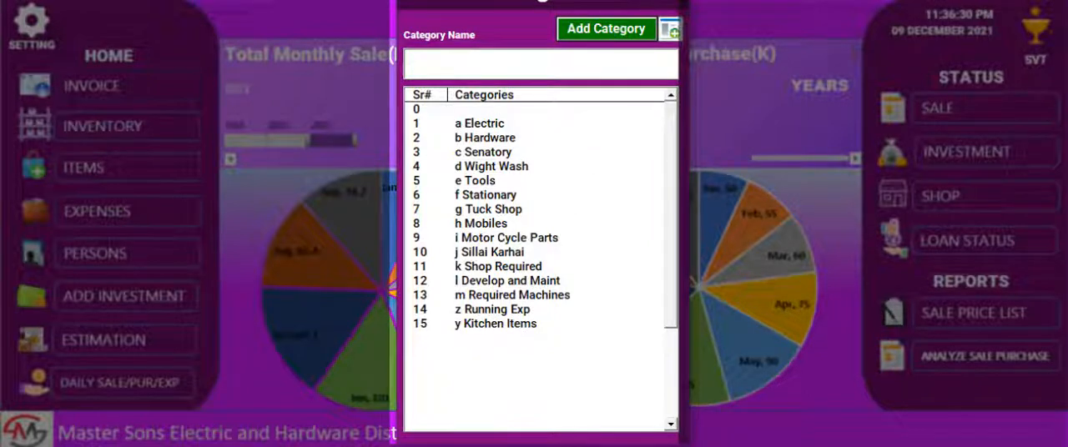
pyautogui.click(654, 2)
# Open the sub category form, look through the existing entries and choose y Kitchen Items as the category.
pyautogui.click(556, 123)
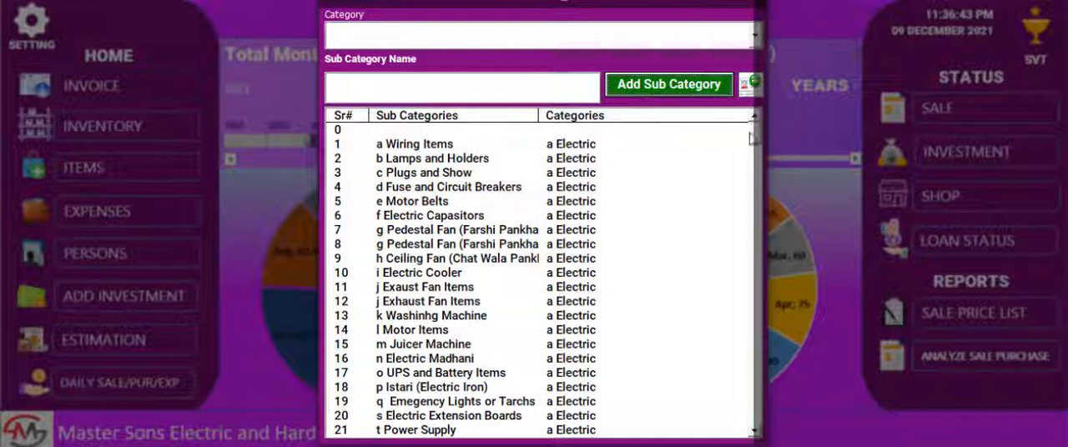
pyautogui.moveTo(753, 135); pyautogui.dragTo(753, 198)
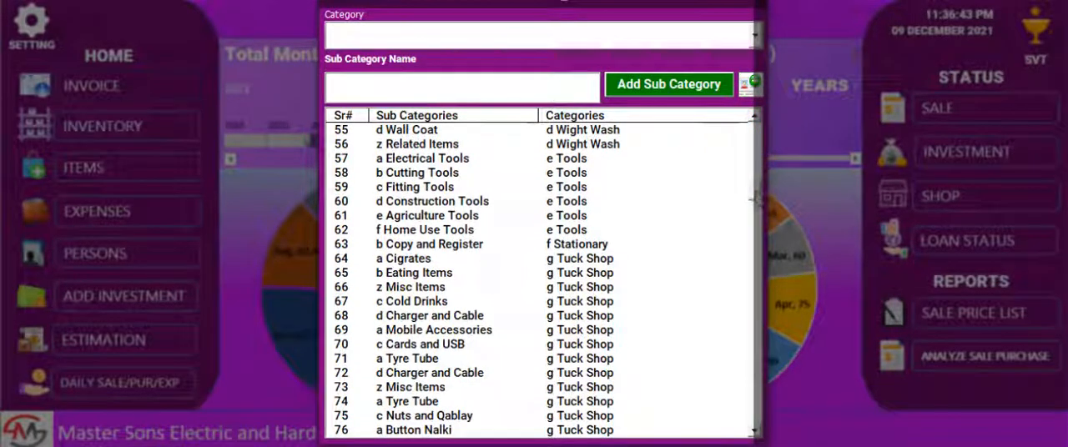
pyautogui.scroll(15, 753, 199)
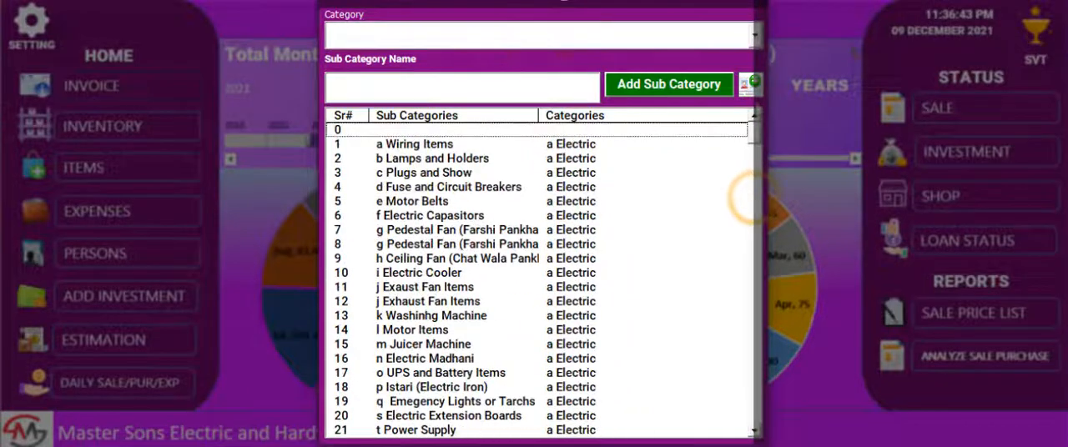
pyautogui.click(755, 33)
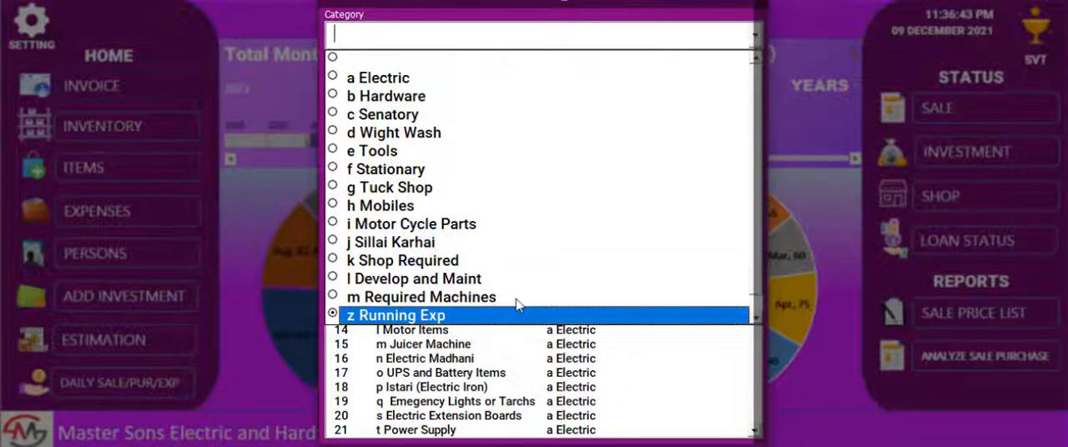
pyautogui.click(755, 317)
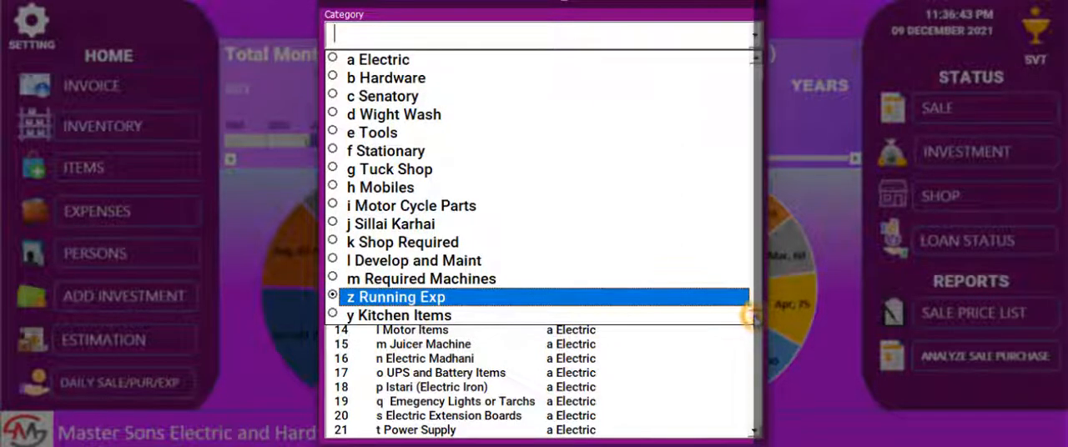
pyautogui.click(534, 317)
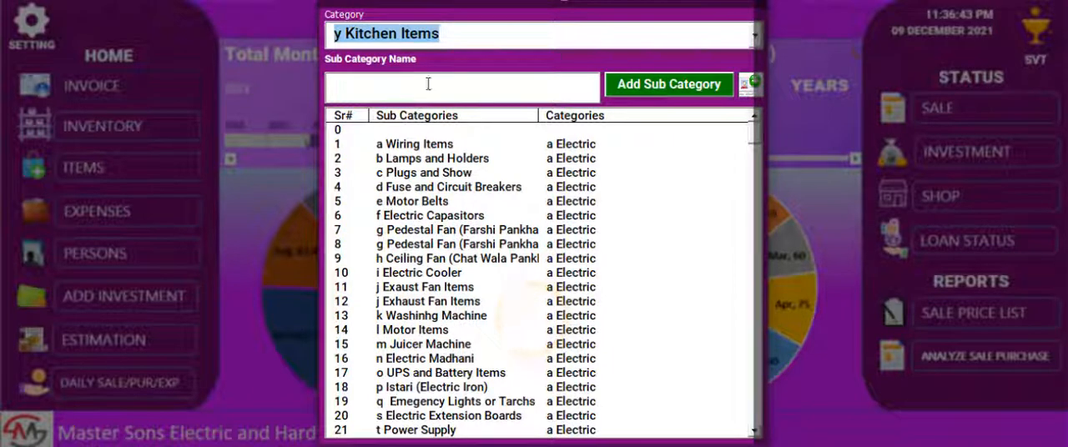
# Add the sub category "Plates" and select its new entry in the sub category list.
pyautogui.click(427, 84)
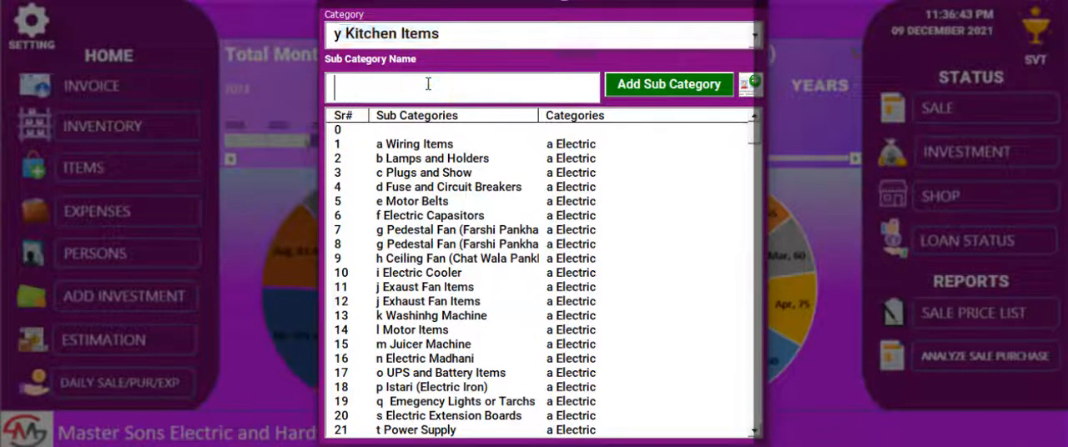
pyautogui.write('Pla')
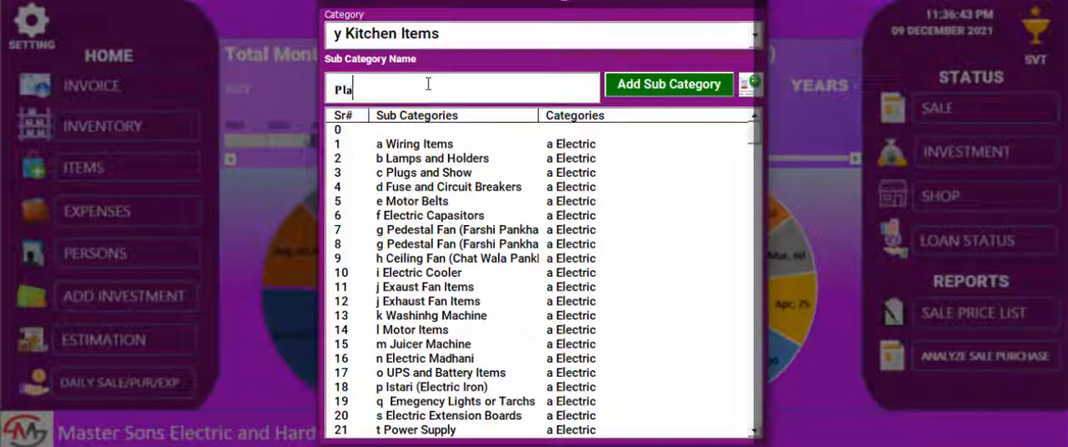
pyautogui.write('tes')
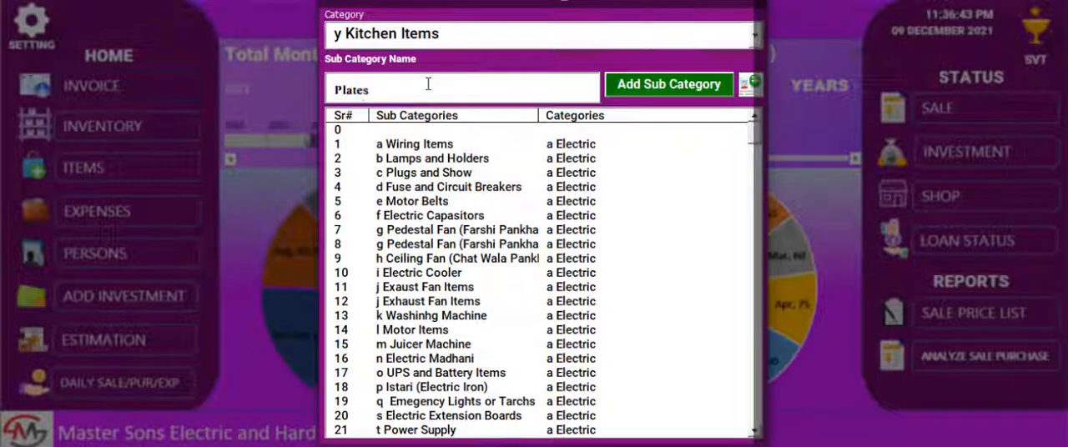
pyautogui.click(649, 91)
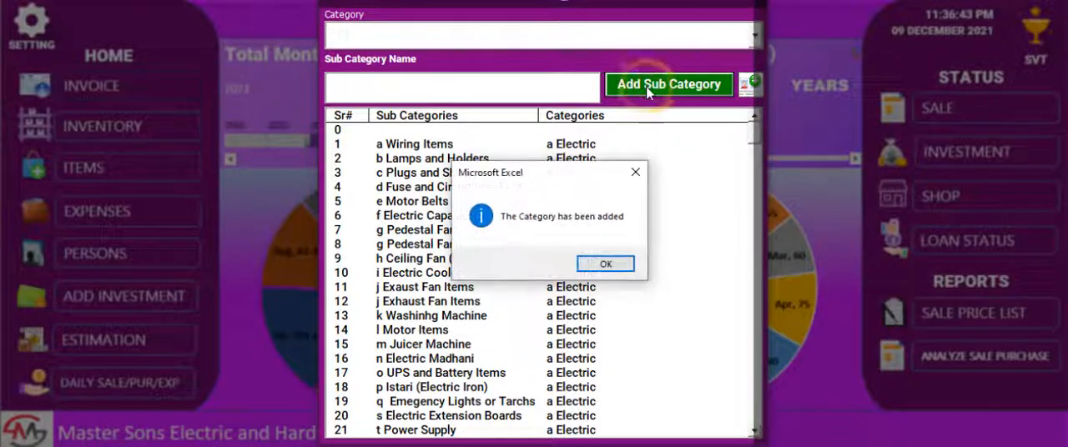
pyautogui.press('Return')
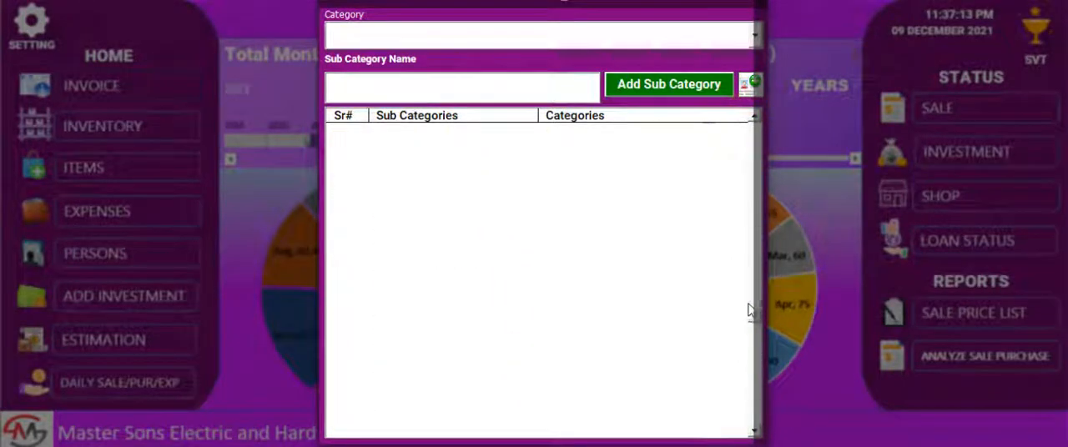
pyautogui.click(590, 274)
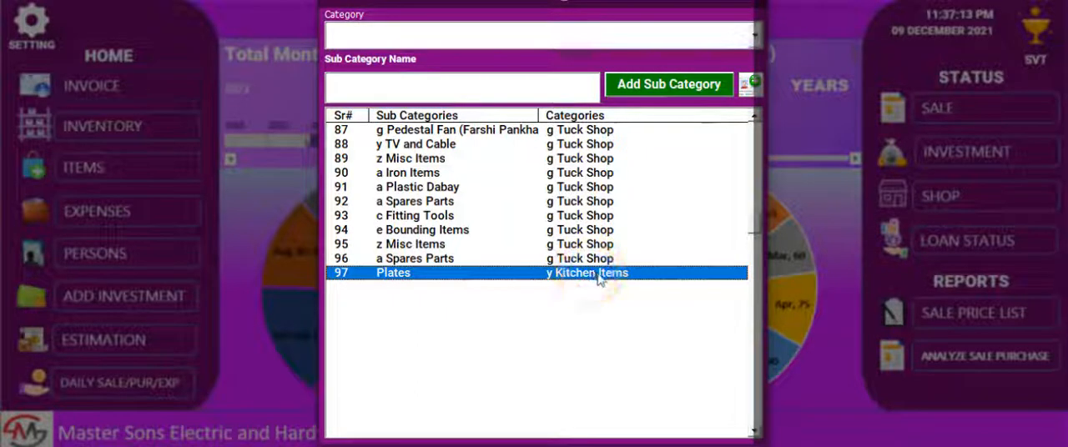
pyautogui.click(603, 278)
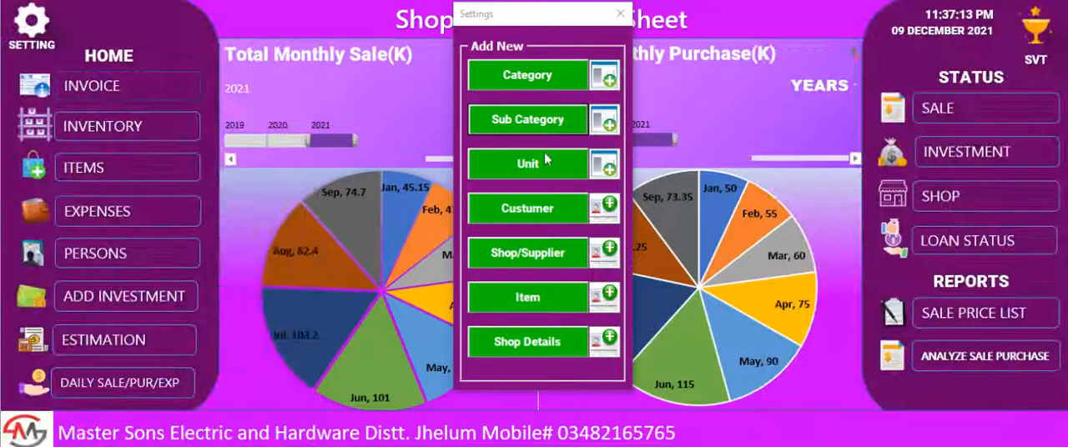
# Add a new unit named "Numbers" through the settings and leave the unit form.
pyautogui.click(536, 165)
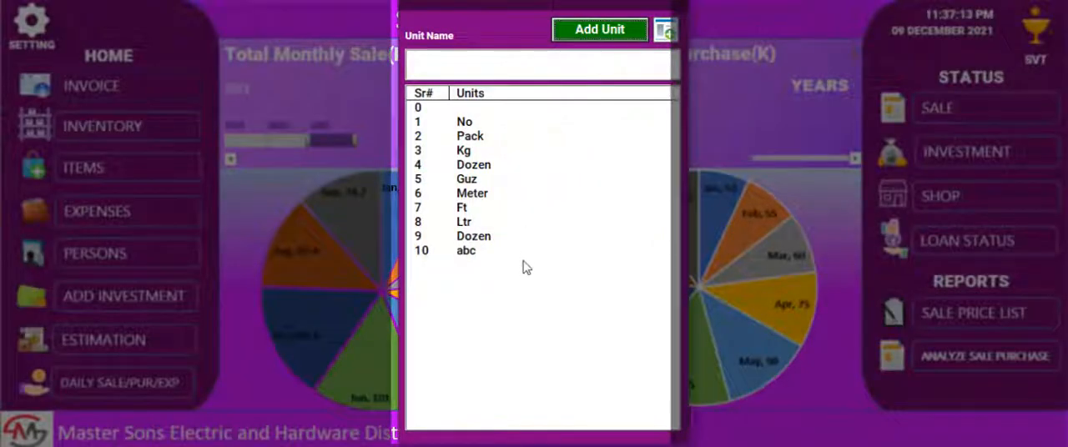
pyautogui.click(516, 65)
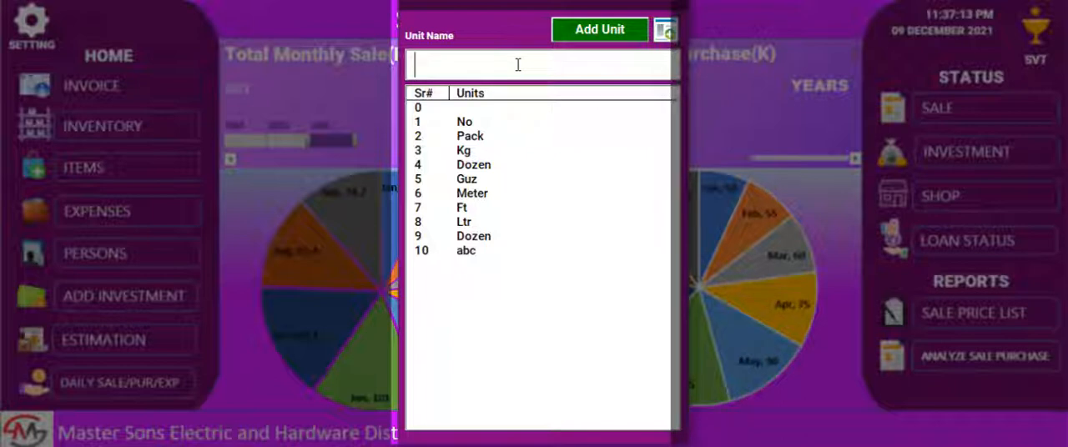
pyautogui.write('Numbers')
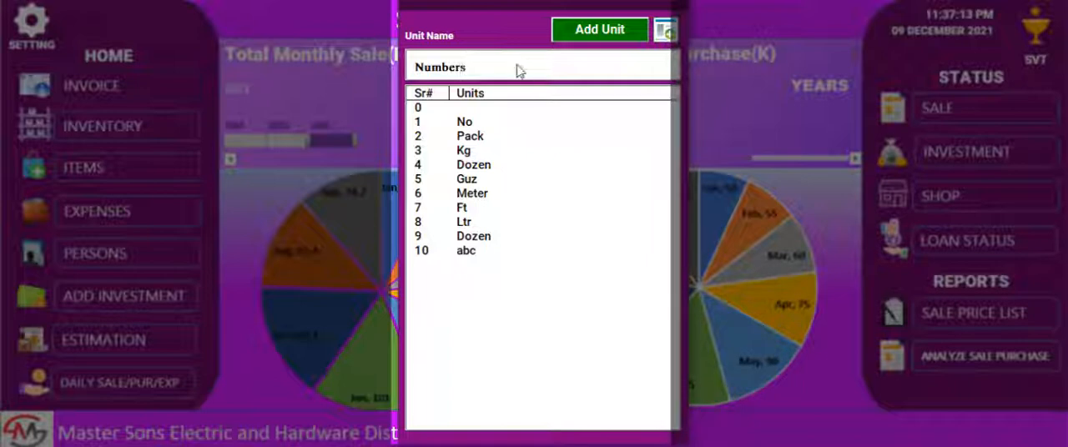
pyautogui.click(607, 34)
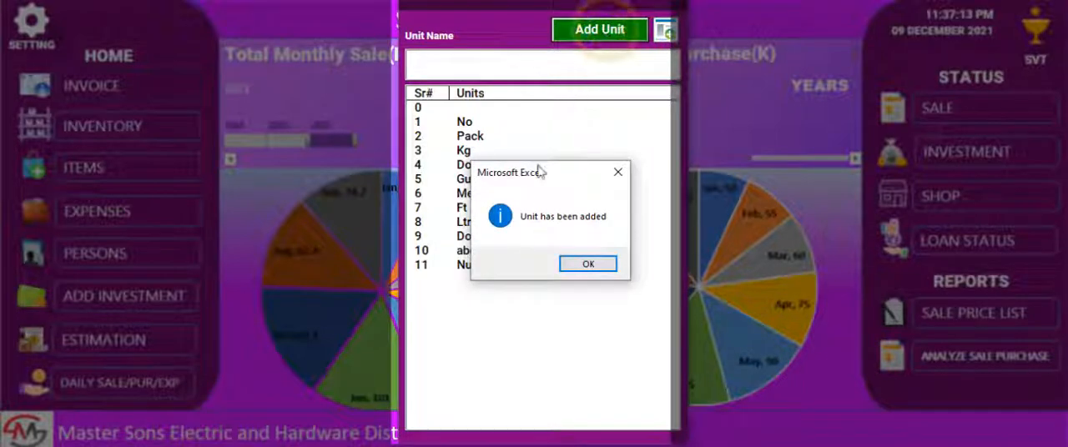
pyautogui.press('Return')
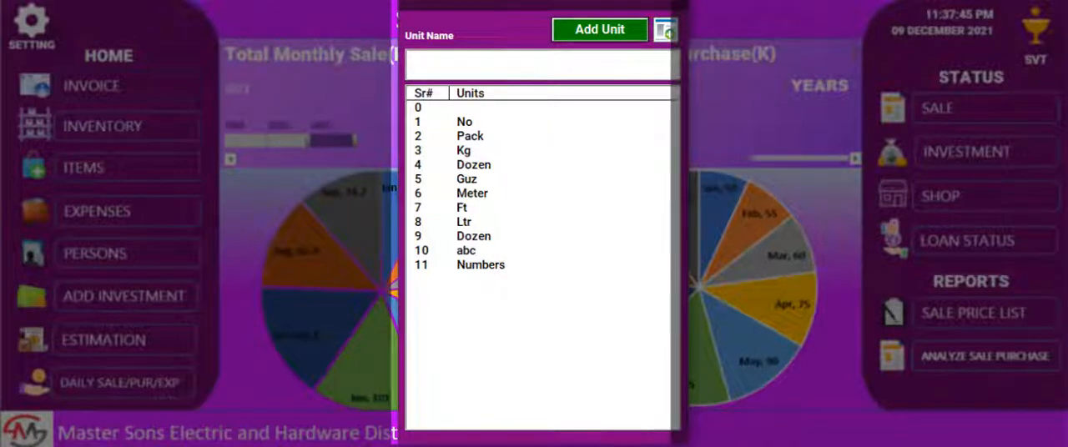
pyautogui.click(553, 179)
pyautogui.click(553, 150)
pyautogui.click(553, 207)
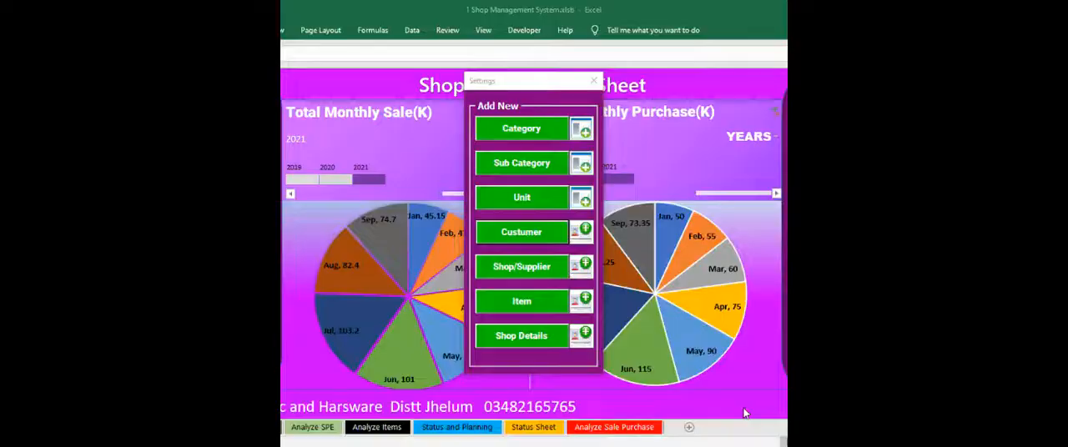
# Open the customer details form from the settings, enter the customer's name and set the type to Customer.
pyautogui.click(543, 242)
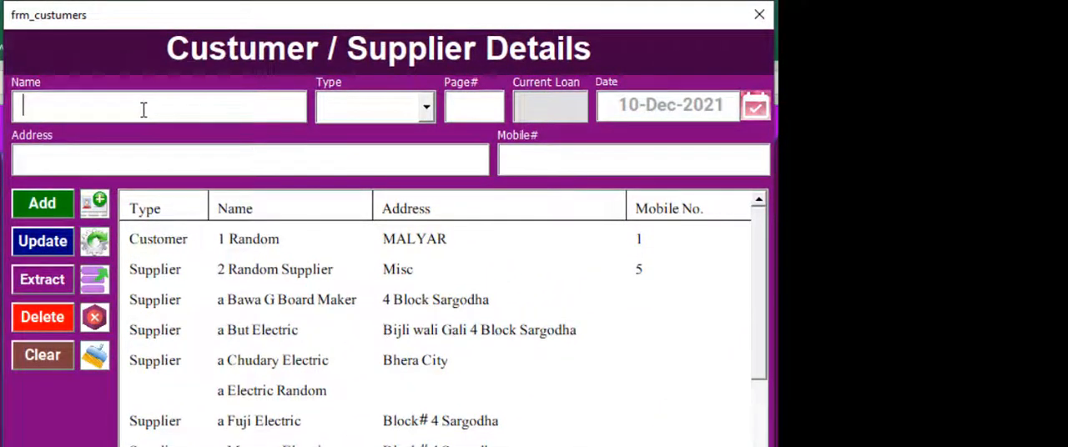
pyautogui.click(143, 109)
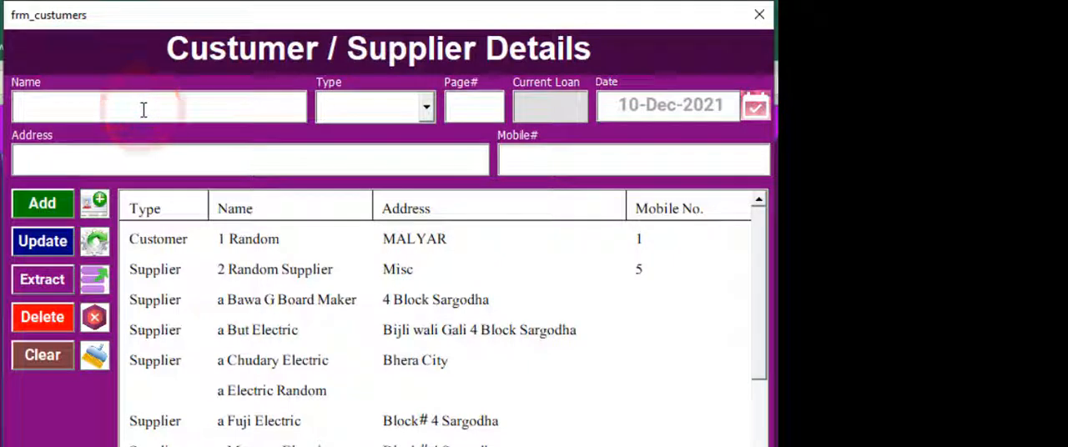
pyautogui.write('Imran')
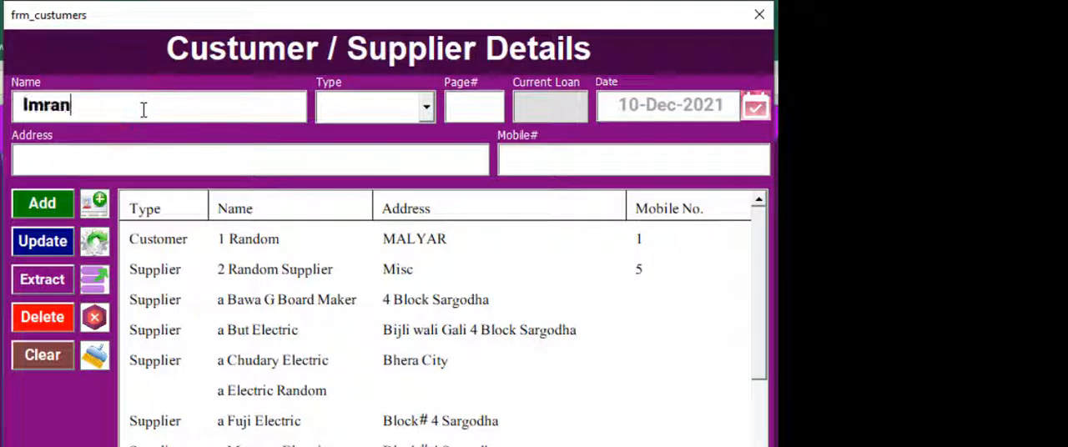
pyautogui.click(396, 116)
pyautogui.click(401, 163)
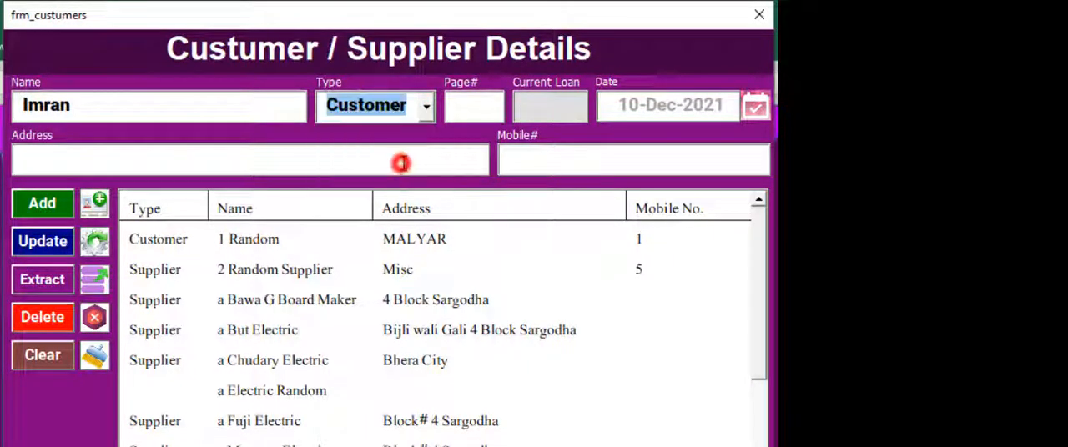
# Set the new customer's page number to 105 and the current loan to 0.
pyautogui.click(482, 114)
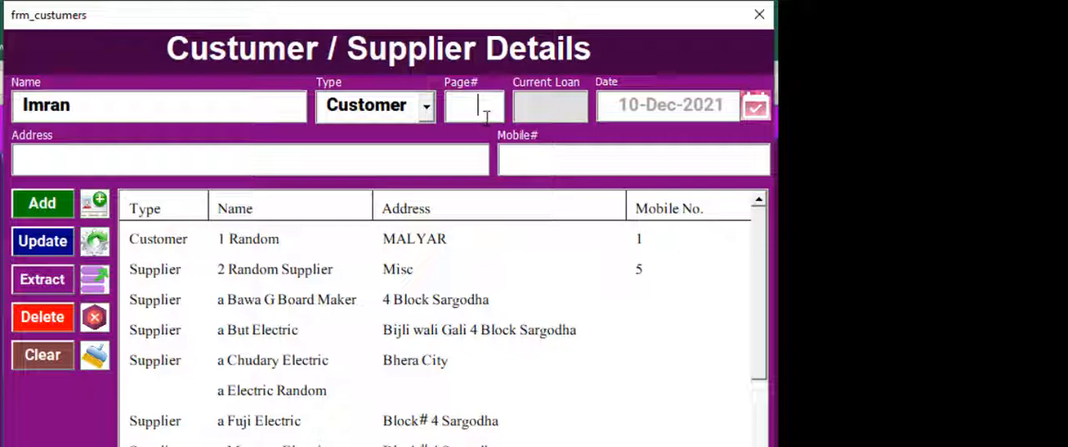
pyautogui.click(486, 116)
pyautogui.write('105')
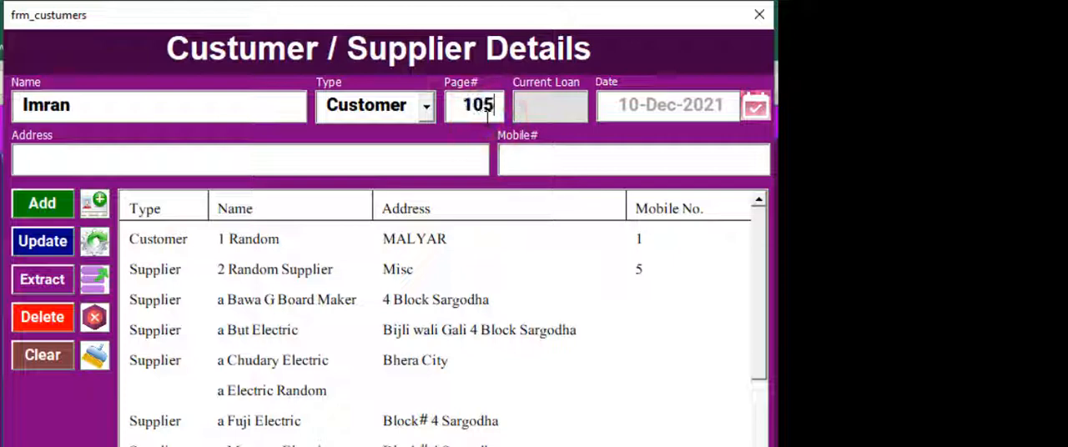
pyautogui.click(568, 108)
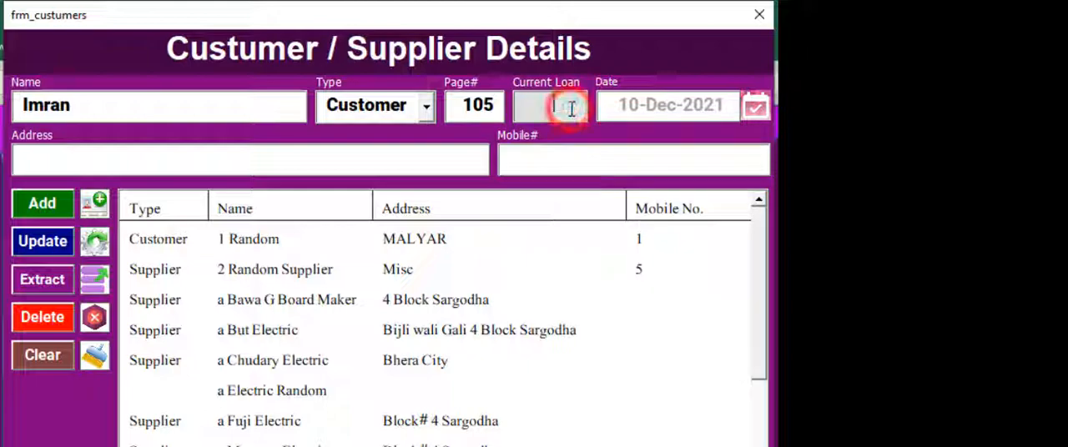
pyautogui.write('0')
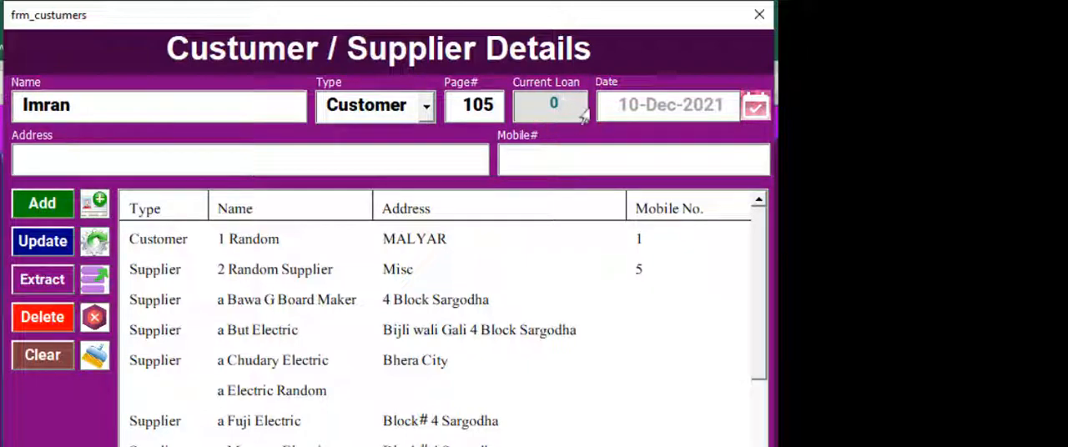
# Pick 10 December 2021 as the new customer's date and fill in the customer's address.
pyautogui.click(755, 107)
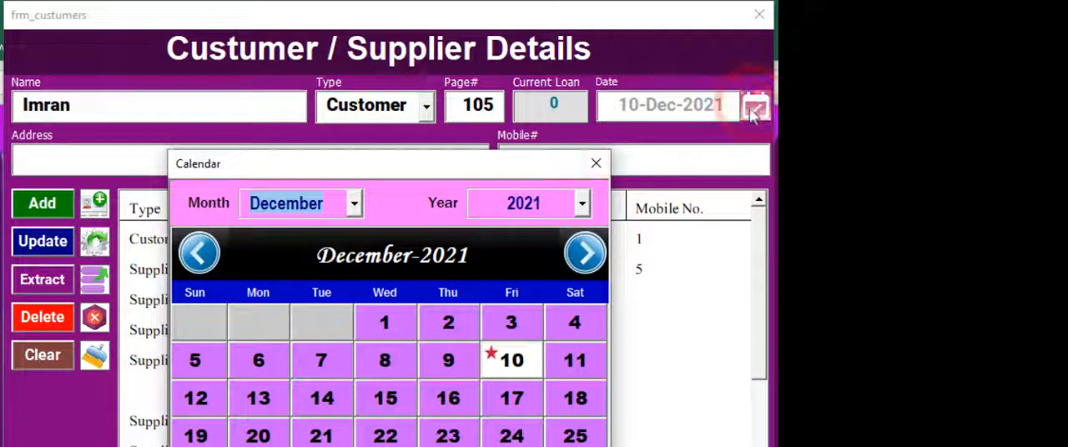
pyautogui.click(503, 362)
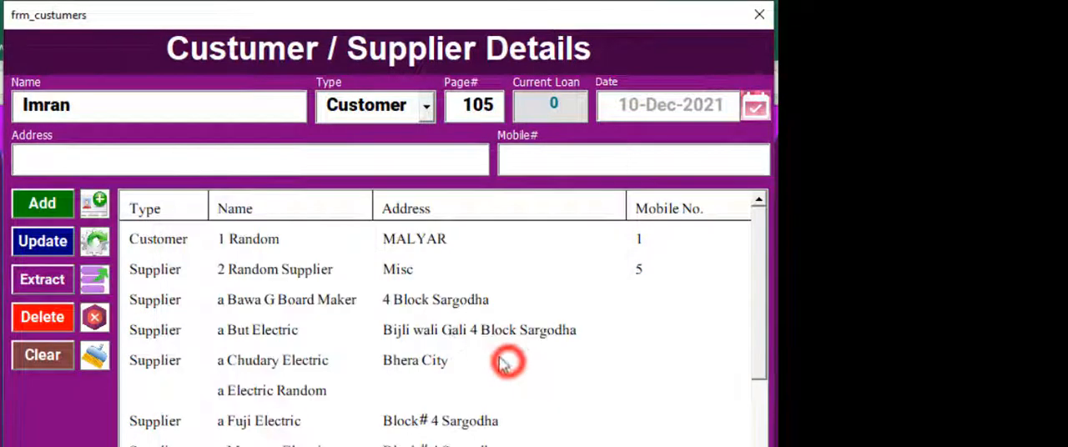
pyautogui.click(89, 164)
pyautogui.write('abc')
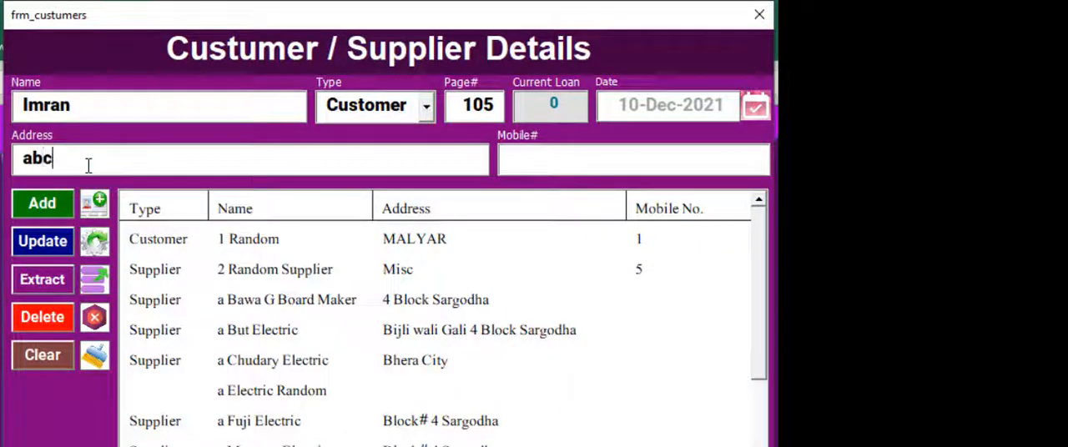
# Enter the new customer's mobile number and add the completed customer record.
pyautogui.click(542, 171)
pyautogui.write('4656546')
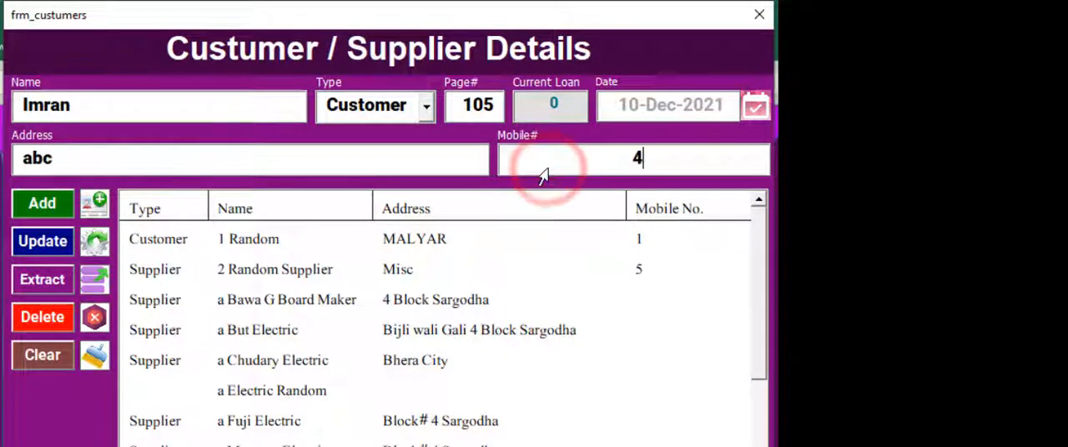
pyautogui.click(55, 205)
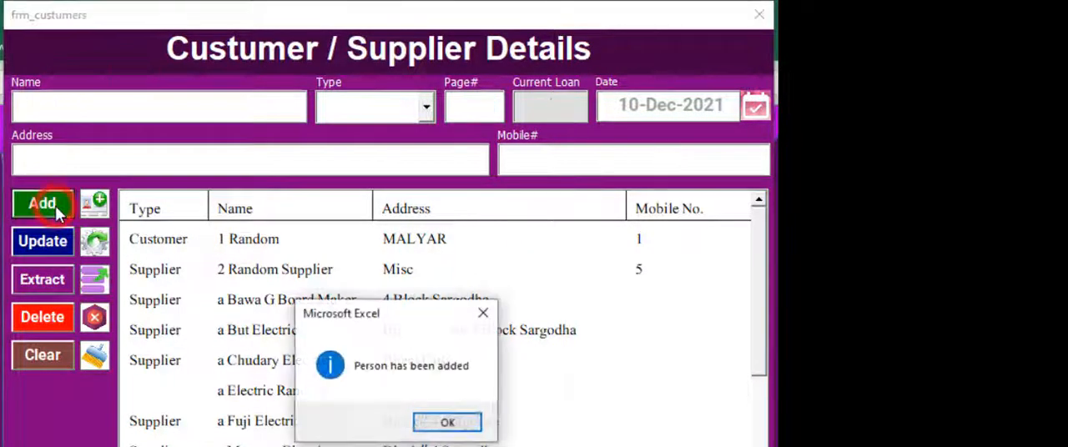
pyautogui.click(453, 413)
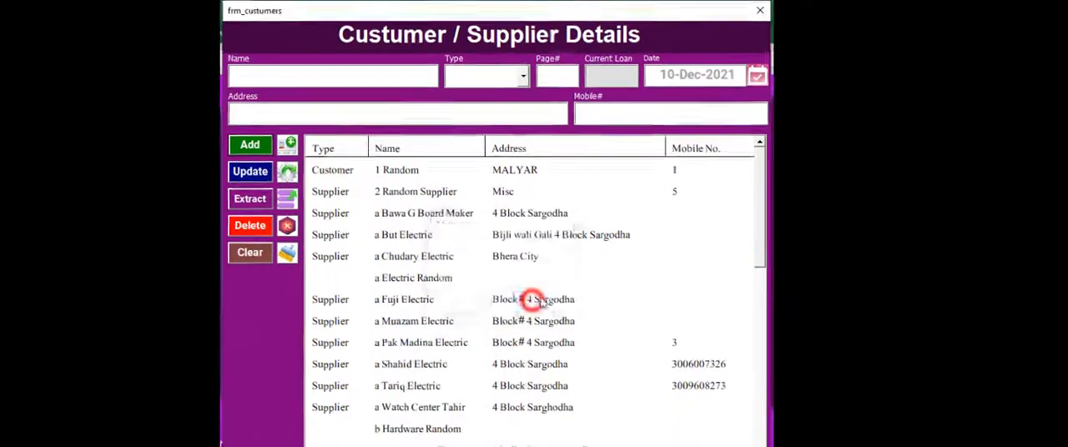
# Load the newly added customer from the end of the list, replace the mobile number and update the record.
pyautogui.scroll(-10, 759, 191)
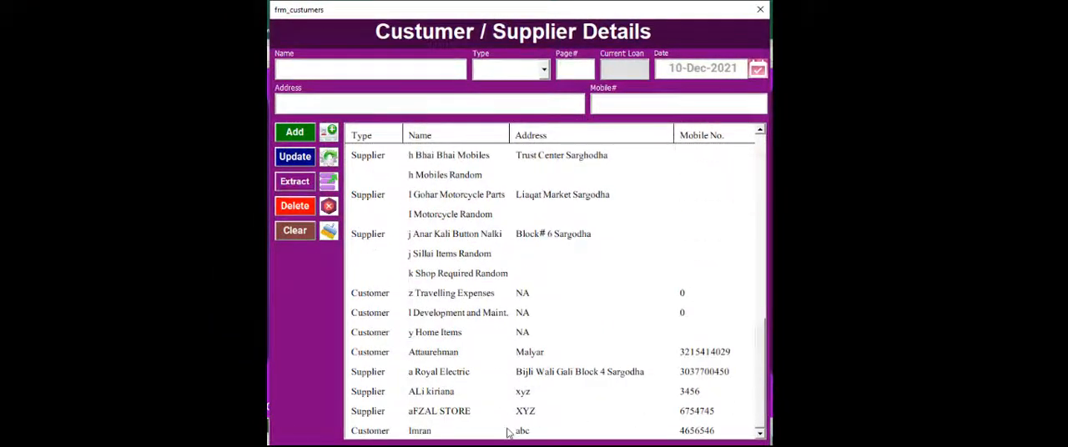
pyautogui.click(508, 431)
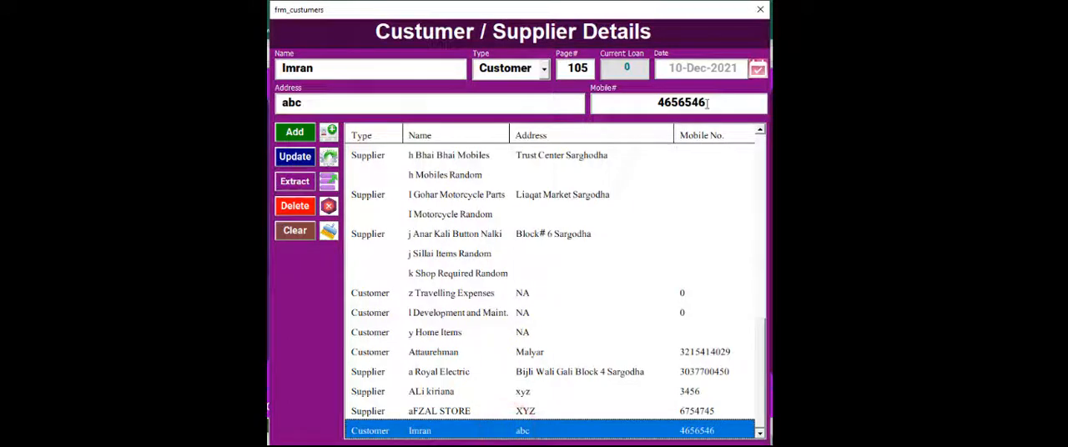
pyautogui.moveTo(708, 103); pyautogui.dragTo(595, 106)
pyautogui.write('768896')
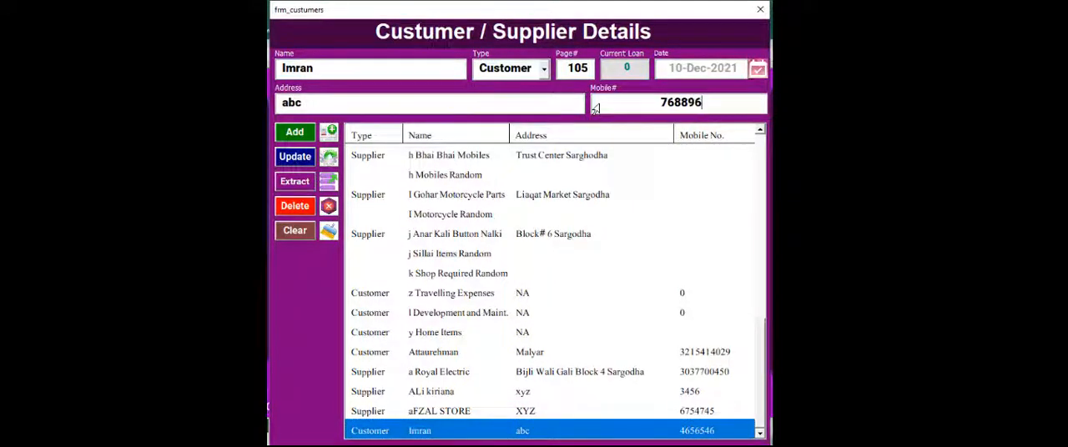
pyautogui.click(306, 160)
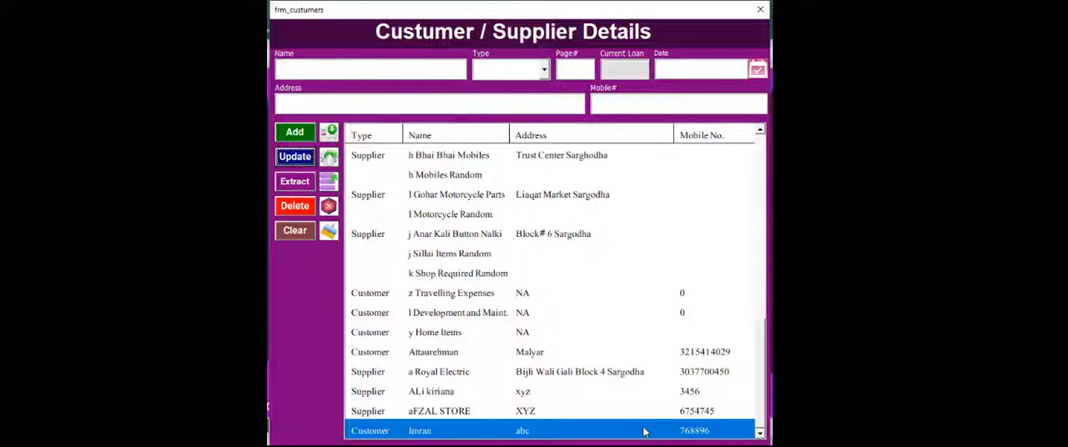
# Extract the customer and supplier list as a report, look through it and close it.
pyautogui.click(295, 182)
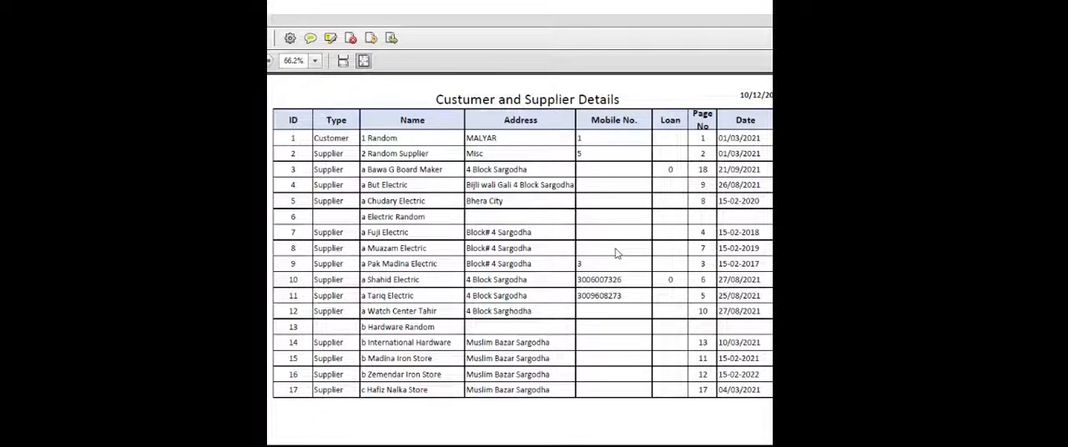
pyautogui.scroll(-2, 617, 254)
pyautogui.scroll(2, 617, 254)
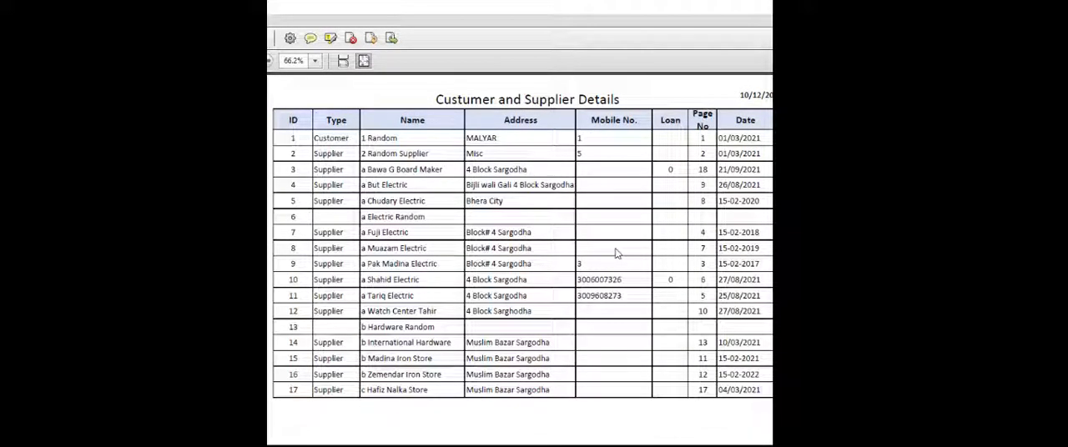
pyautogui.click(1048, 5)
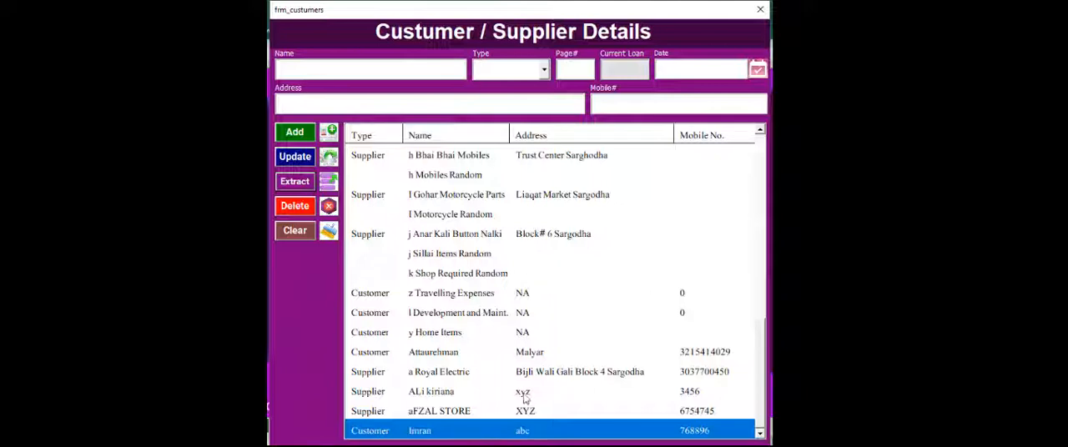
# Delete the newly added customer with address abc from the customer and supplier list.
pyautogui.click(531, 436)
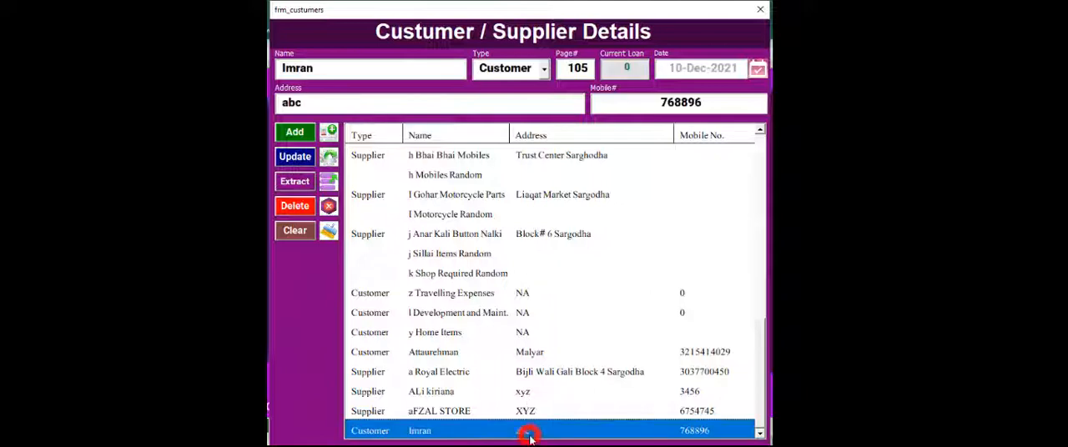
pyautogui.click(302, 214)
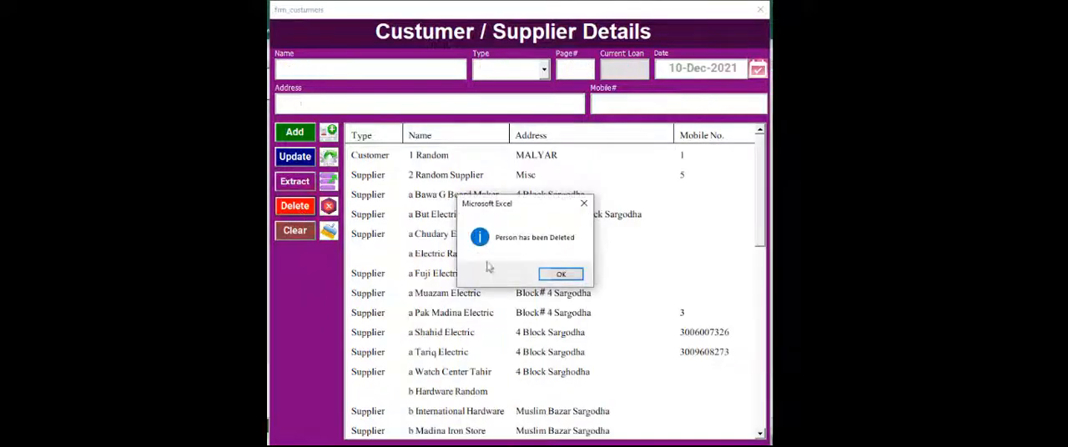
pyautogui.click(555, 280)
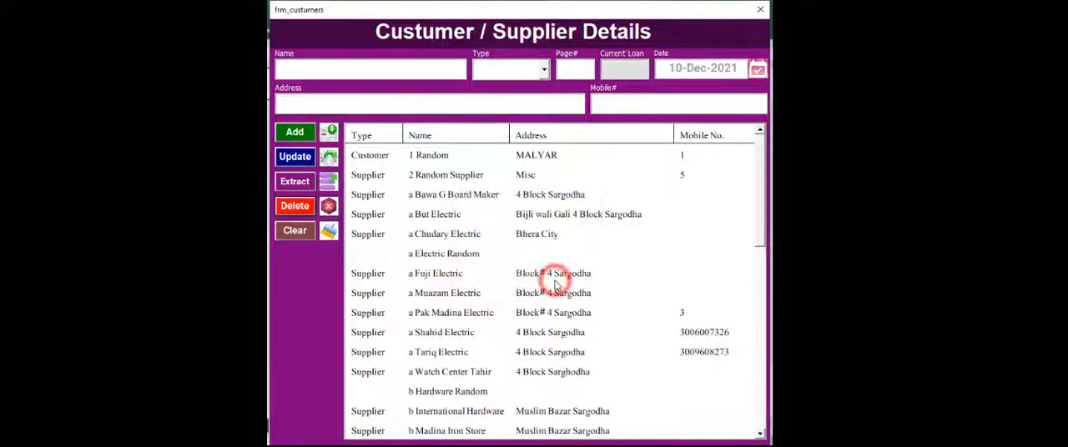
# Load the supplier b Madina Iron Store into the form and clear all fields.
pyautogui.click(582, 431)
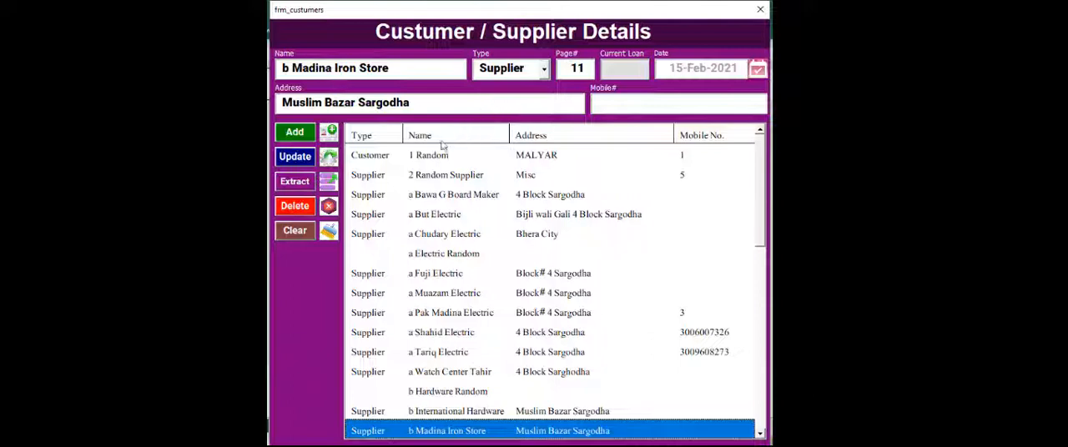
pyautogui.click(305, 240)
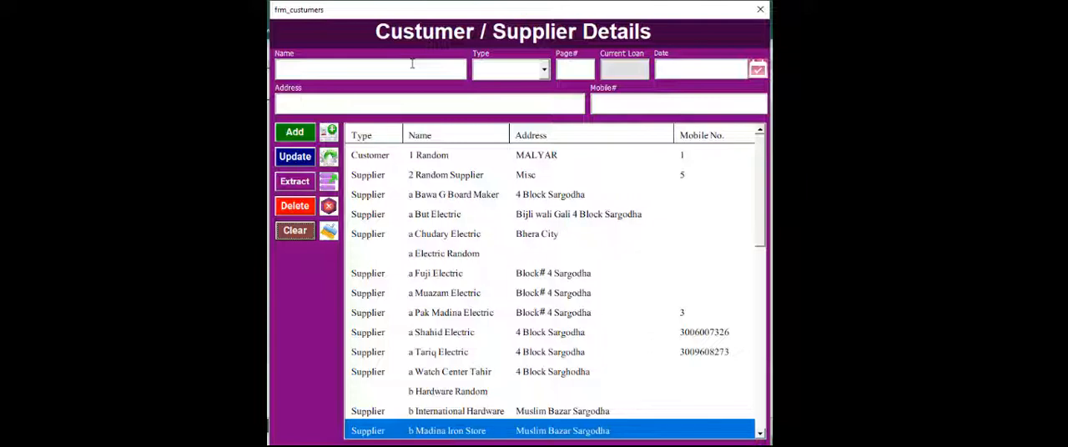
# Try the types Customer and Supplier in the empty customer and supplier form.
pyautogui.click(542, 70)
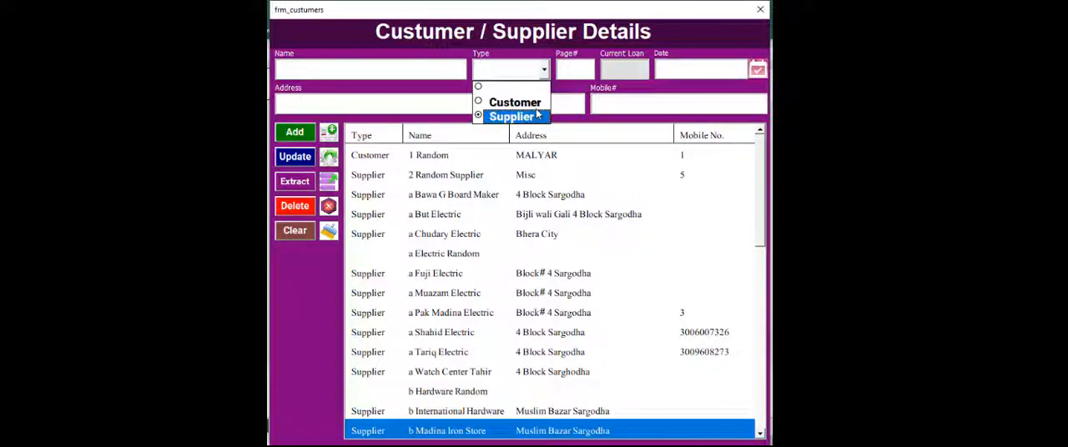
pyautogui.press('Up')
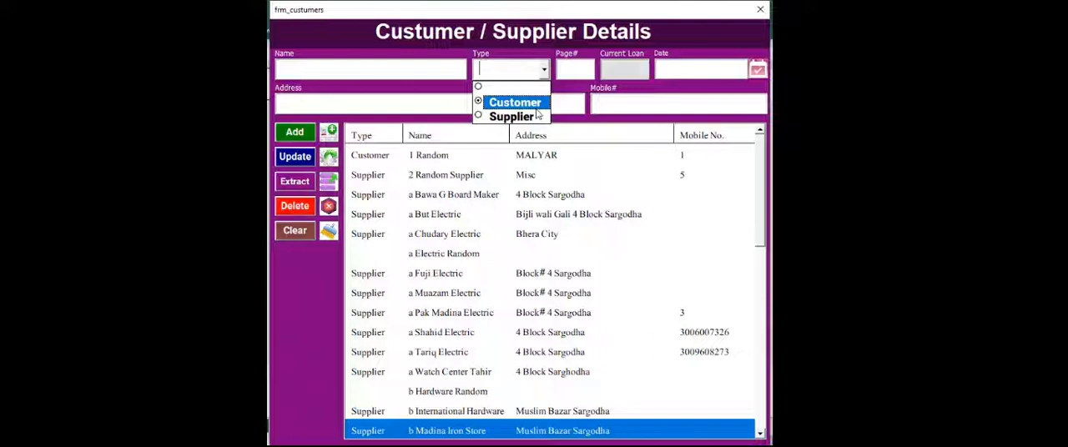
pyautogui.press('Return')
pyautogui.click(542, 68)
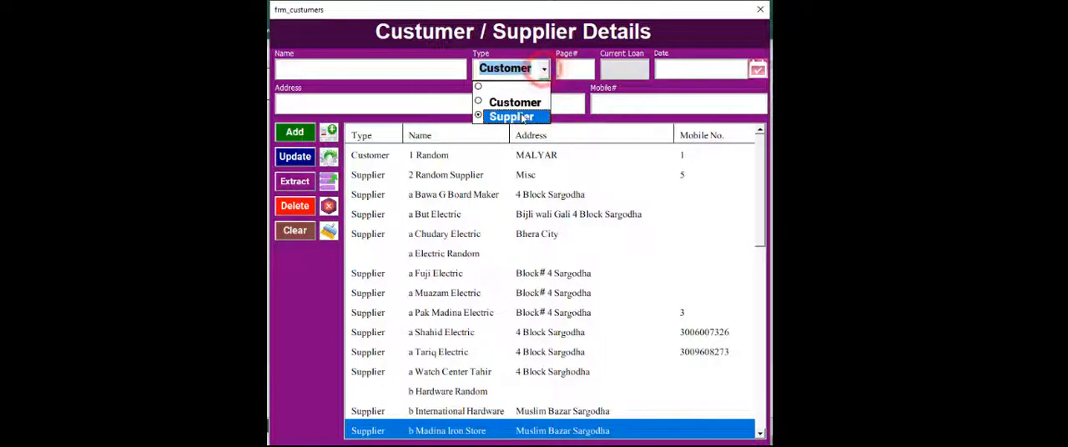
pyautogui.click(523, 119)
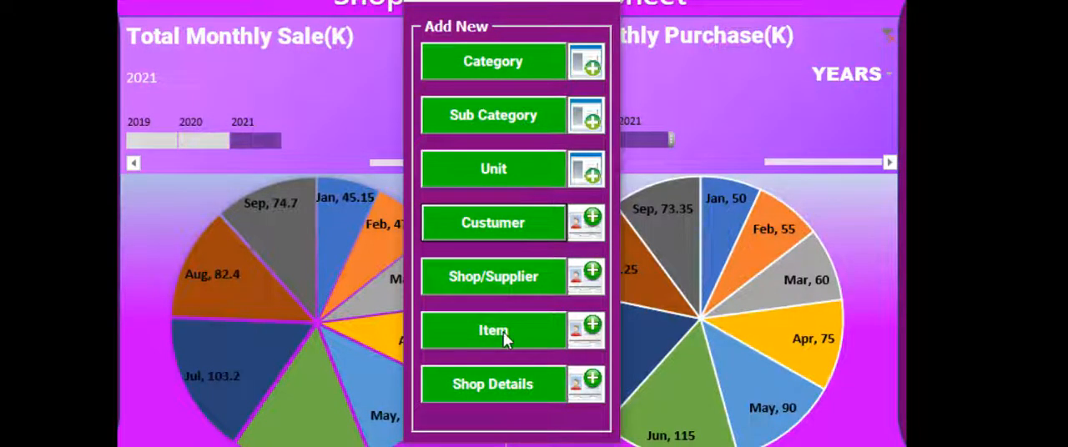
# Open the item details form from the settings and enter Button as the new item's name.
pyautogui.click(503, 332)
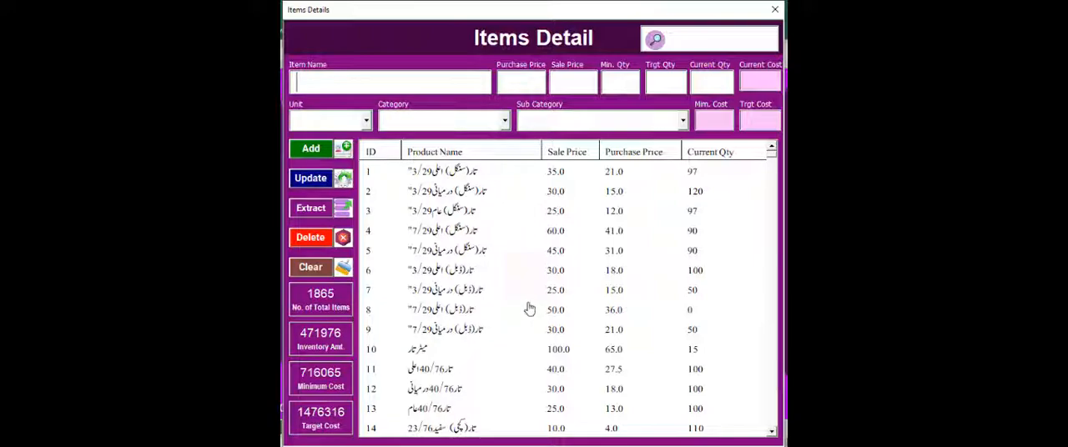
pyautogui.moveTo(765, 159); pyautogui.dragTo(737, 217)
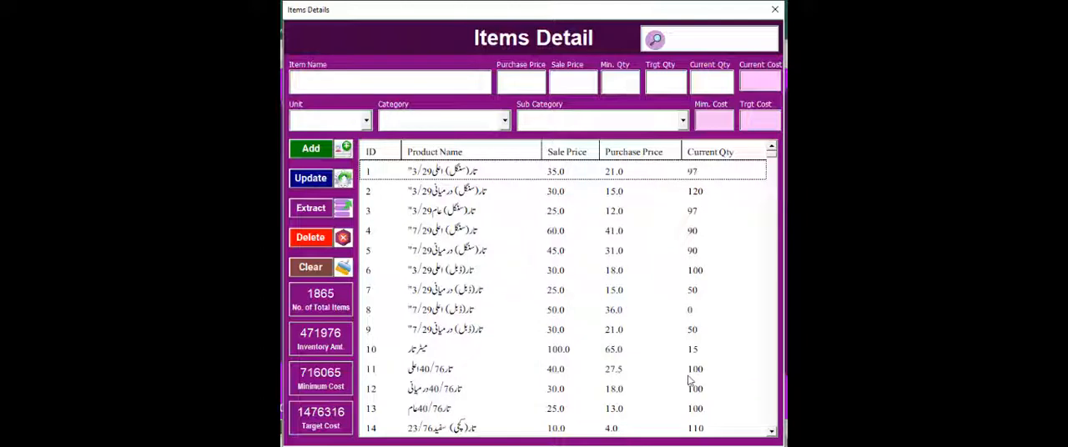
pyautogui.click(310, 80)
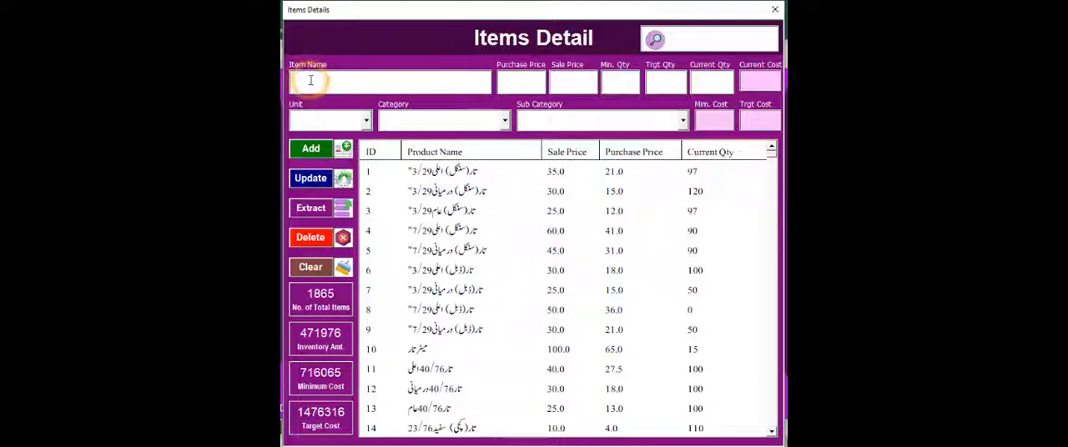
pyautogui.write('t')
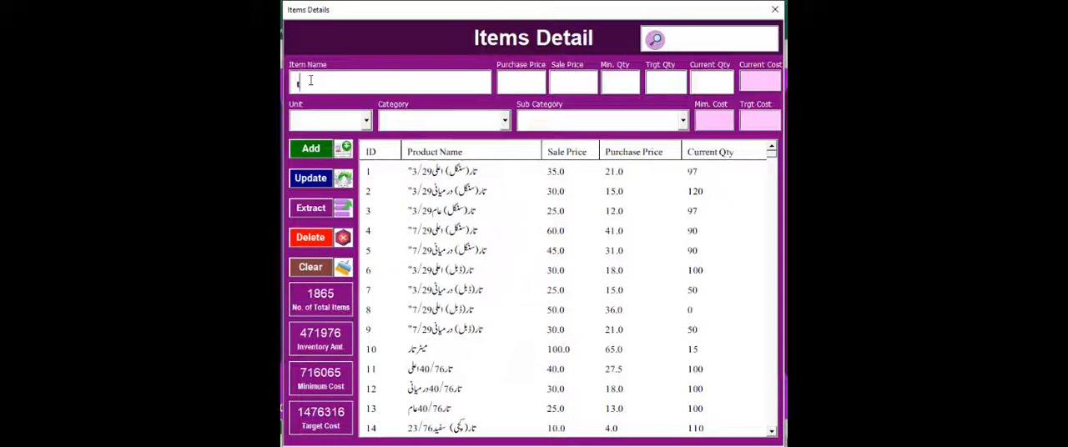
pyautogui.press('BackSpace')
pyautogui.write('Butto')
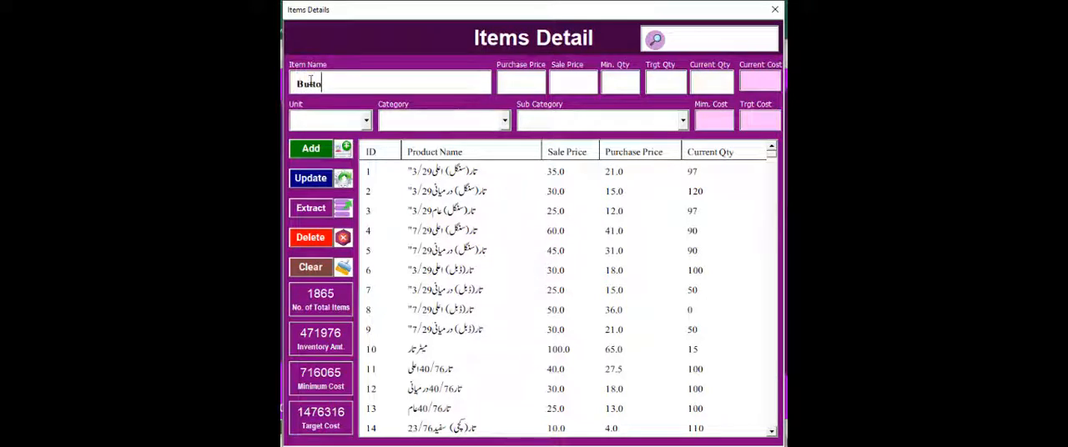
pyautogui.write('n')
# Set the new item's purchase price to 20 and its sale price to 25.
pyautogui.click(512, 87)
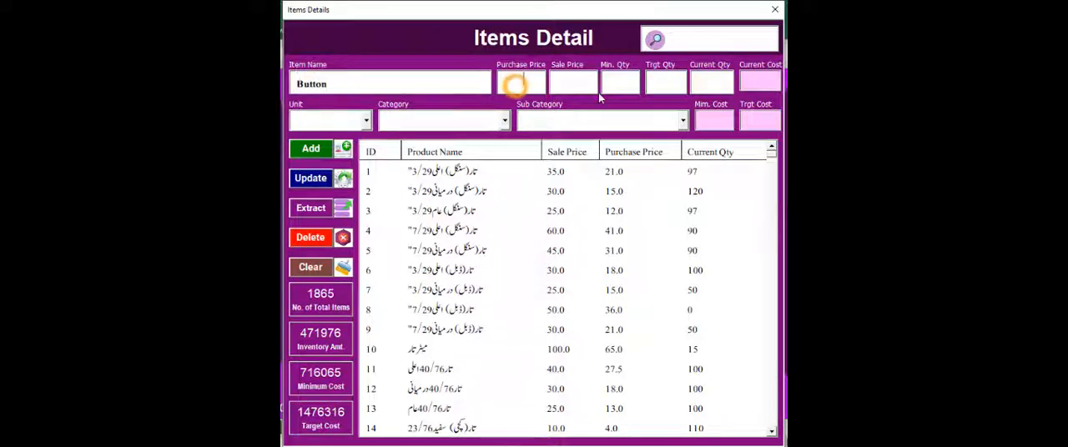
pyautogui.write('20')
pyautogui.press('Tab')
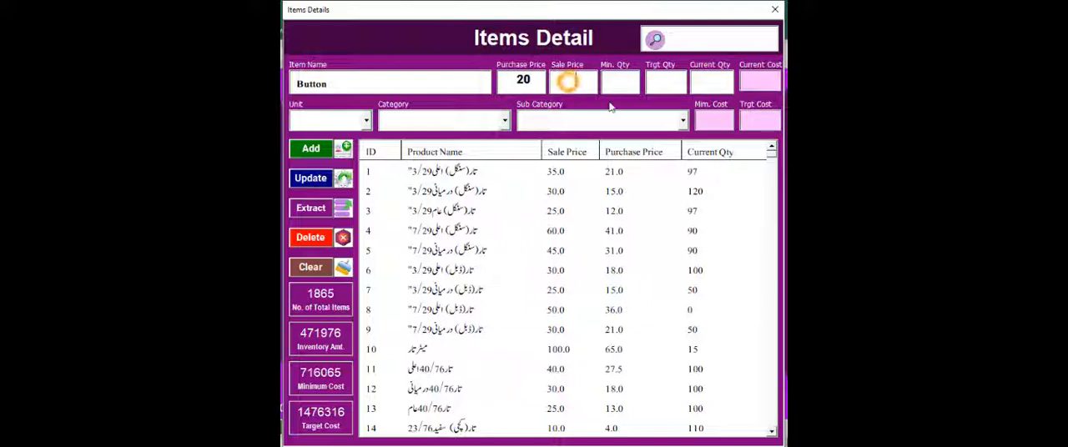
pyautogui.write('25')
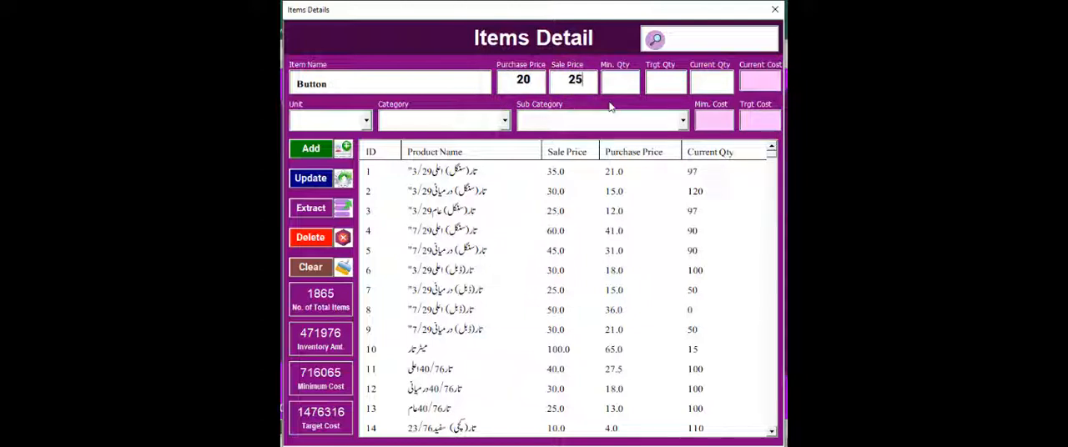
# Set the new item's minimum quantity to 24, target quantity to 48 and current quantity to 12.
pyautogui.click(632, 84)
pyautogui.write('24')
pyautogui.click(670, 84)
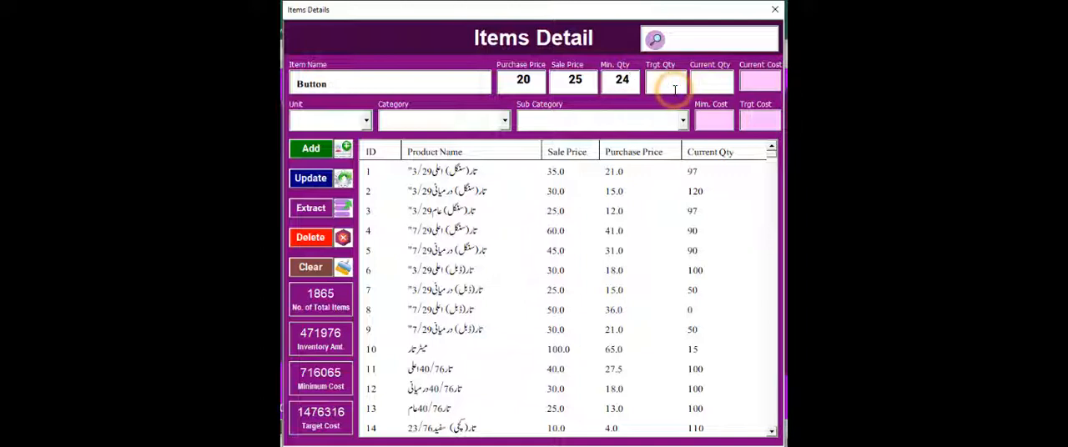
pyautogui.write('48')
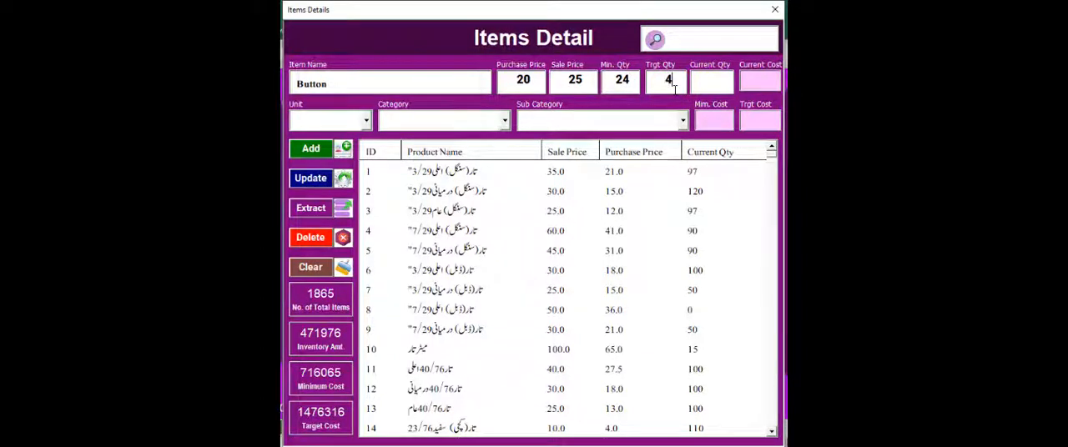
pyautogui.click(716, 75)
# Assign the new item the unit No, the category a Electric and the sub category a Wiring Items.
pyautogui.click(323, 125)
pyautogui.click(340, 155)
pyautogui.click(457, 121)
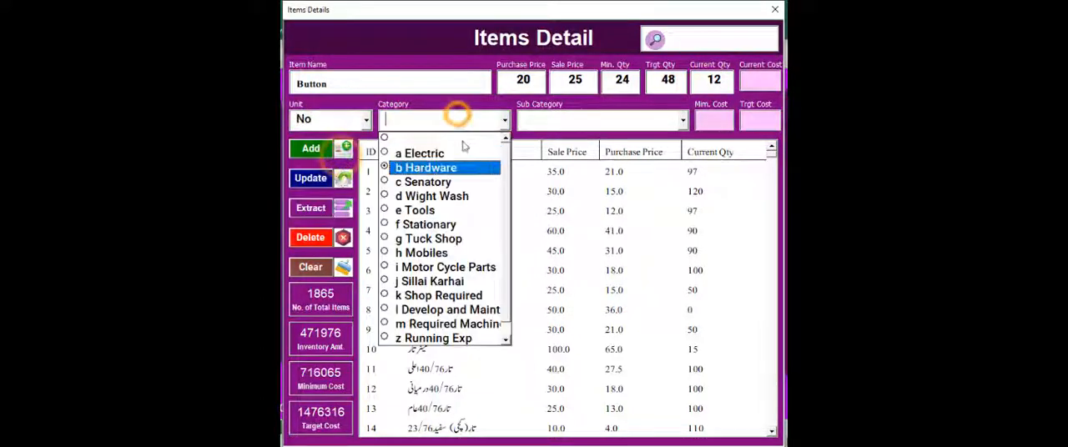
pyautogui.click(465, 153)
pyautogui.click(659, 119)
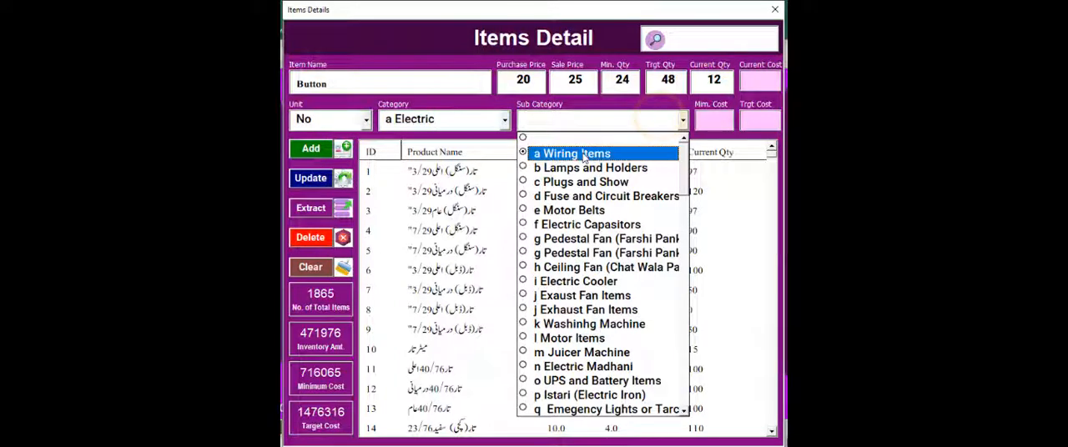
pyautogui.click(584, 155)
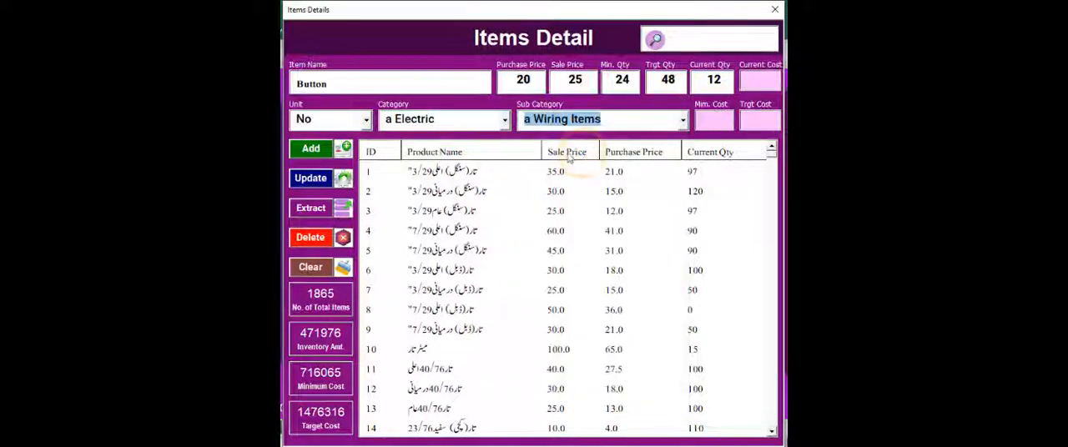
# Add the Button item to the inventory and check its entry at the end of the item list.
pyautogui.click(311, 149)
pyautogui.press('Return')
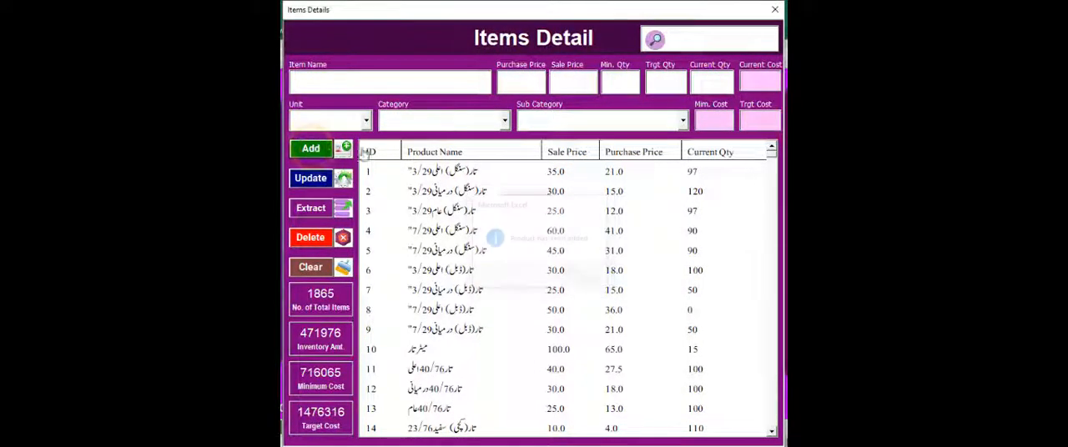
pyautogui.moveTo(772, 154); pyautogui.dragTo(774, 440)
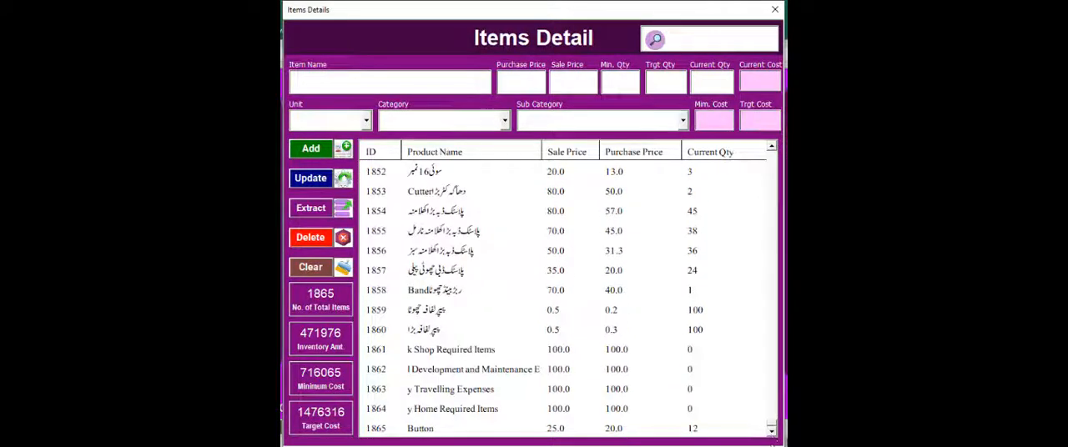
# Update the Button item with a purchase price of 22 and a sale price of 30.
pyautogui.click(699, 429)
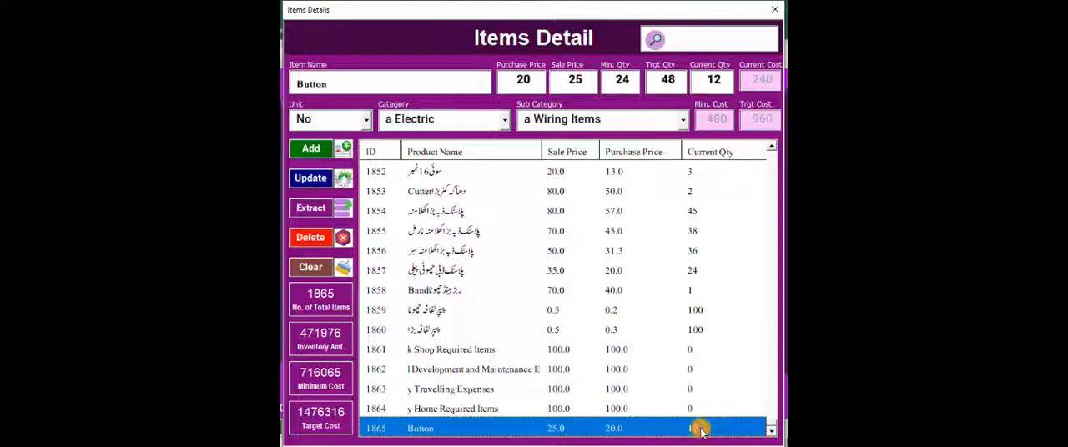
pyautogui.click(523, 79)
pyautogui.write('22')
pyautogui.click(583, 81)
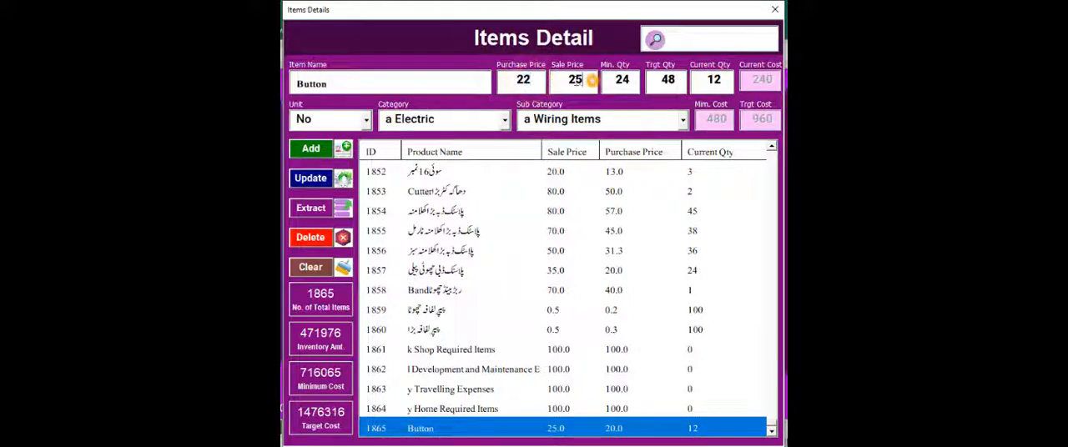
pyautogui.write('30')
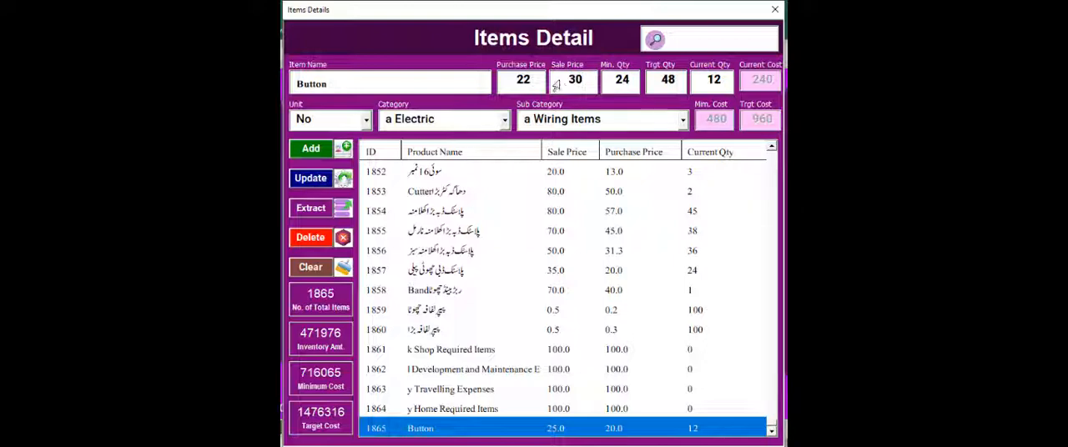
pyautogui.click(309, 178)
pyautogui.click(570, 275)
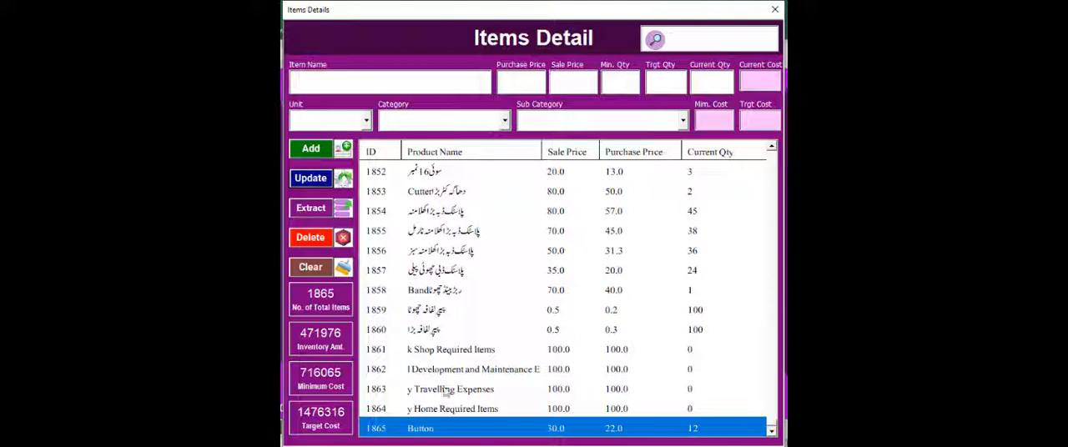
# Delete the Button item from the inventory.
pyautogui.click(475, 428)
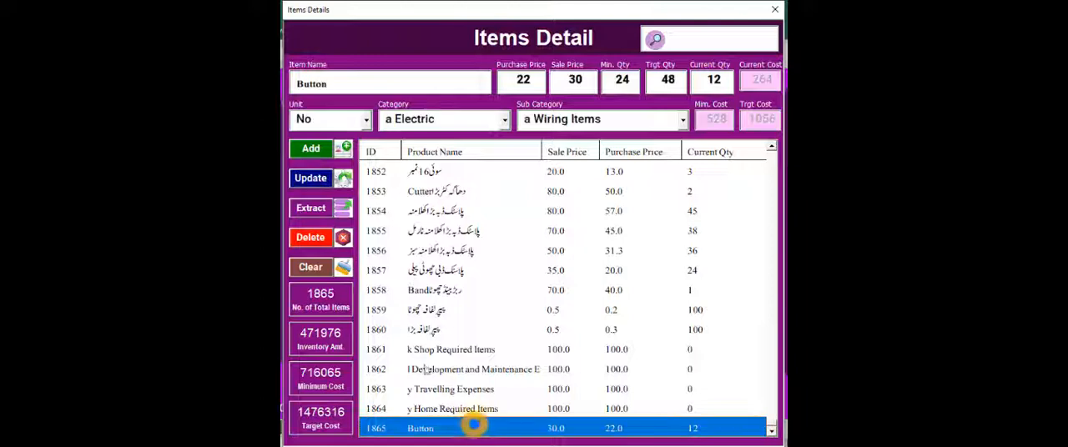
pyautogui.click(319, 242)
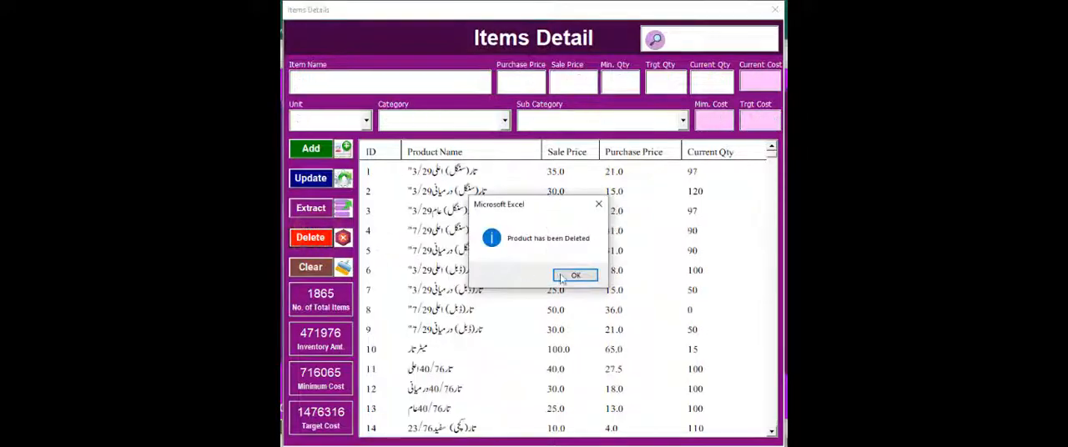
pyautogui.click(563, 278)
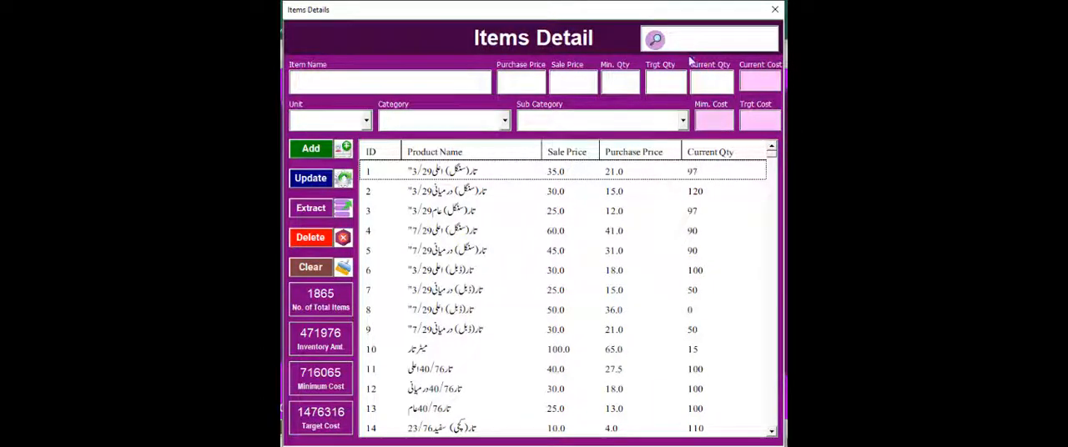
# View the details of item 10, clear the entry fields and review the inventory totals.
pyautogui.click(474, 349)
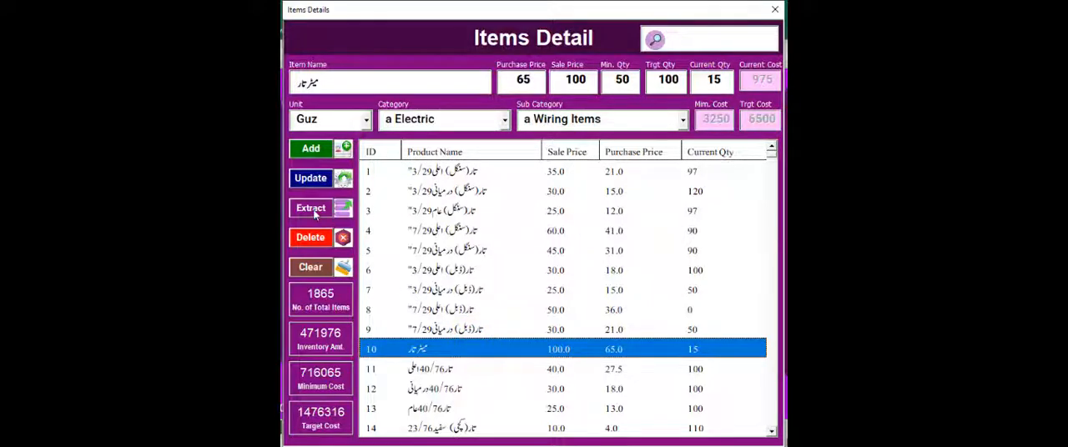
pyautogui.click(323, 269)
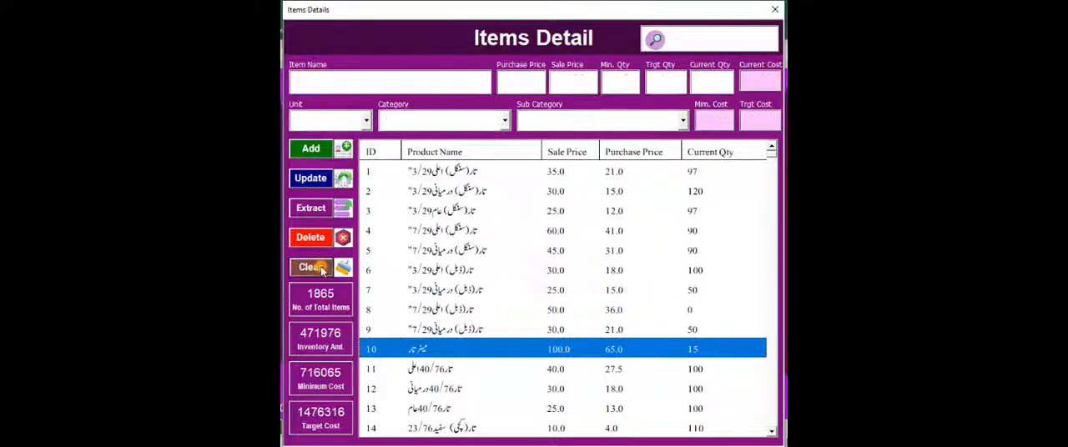
pyautogui.click(329, 306)
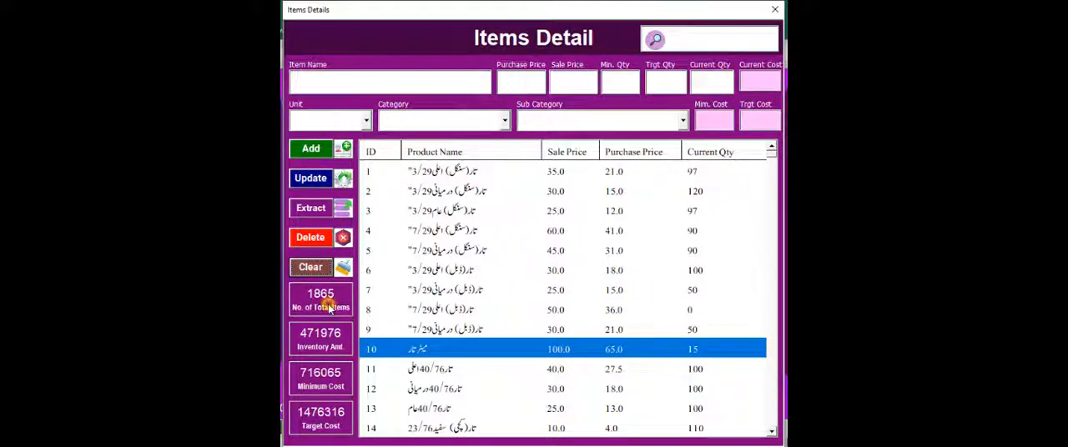
pyautogui.click(328, 344)
pyautogui.click(330, 382)
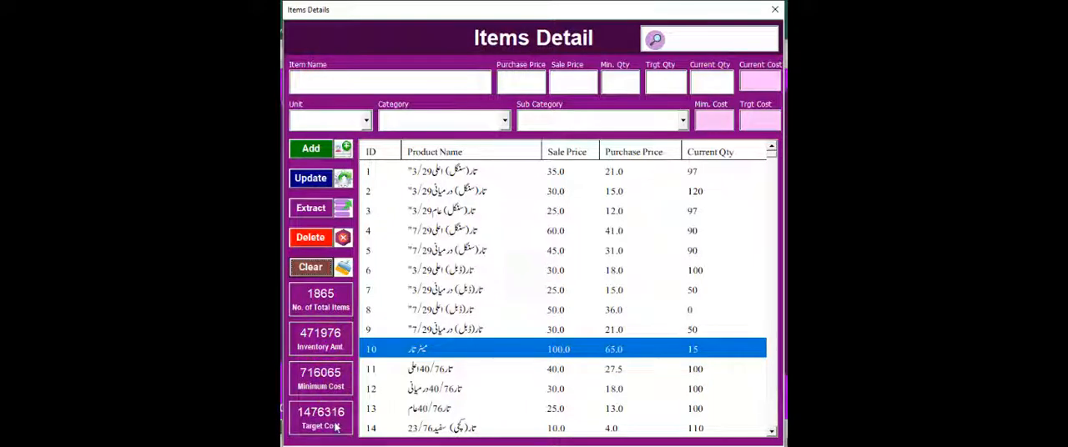
pyautogui.click(336, 426)
# Search the item list for بورڈ and browse the matching items.
pyautogui.click(693, 45)
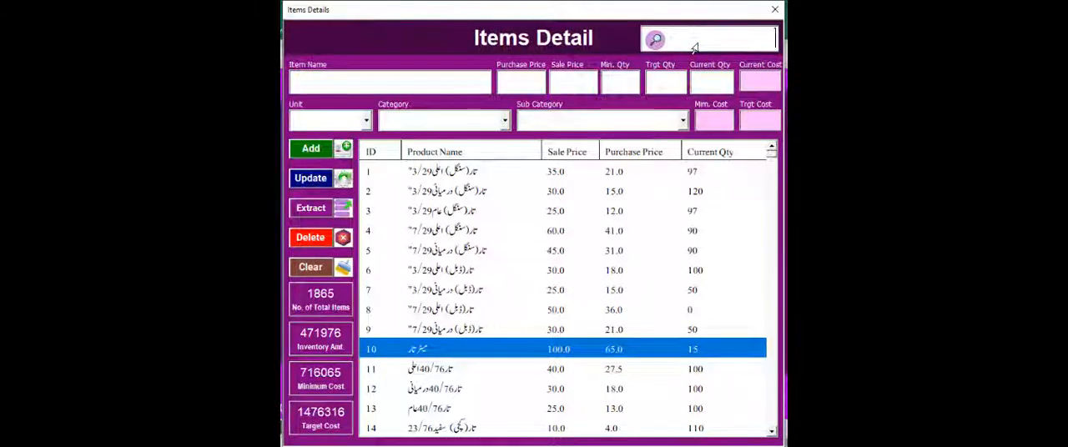
pyautogui.write('بورڈ')
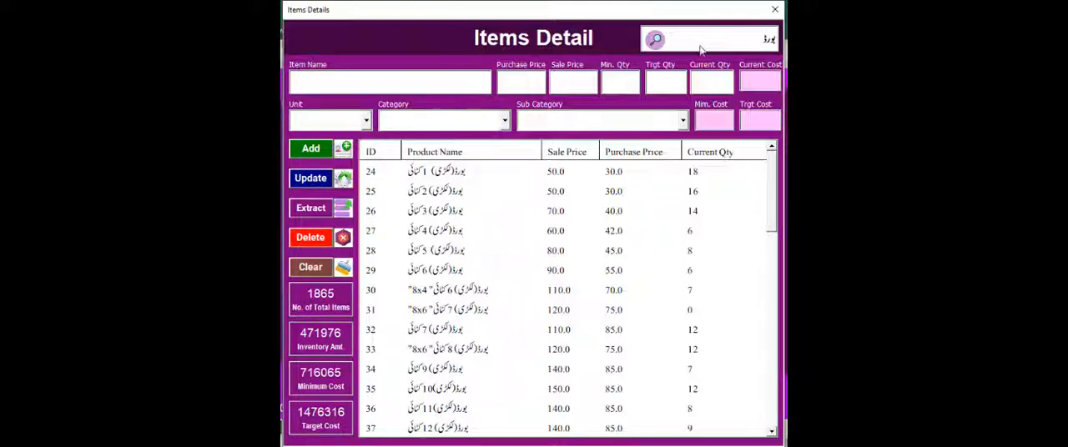
pyautogui.moveTo(772, 176); pyautogui.dragTo(742, 370)
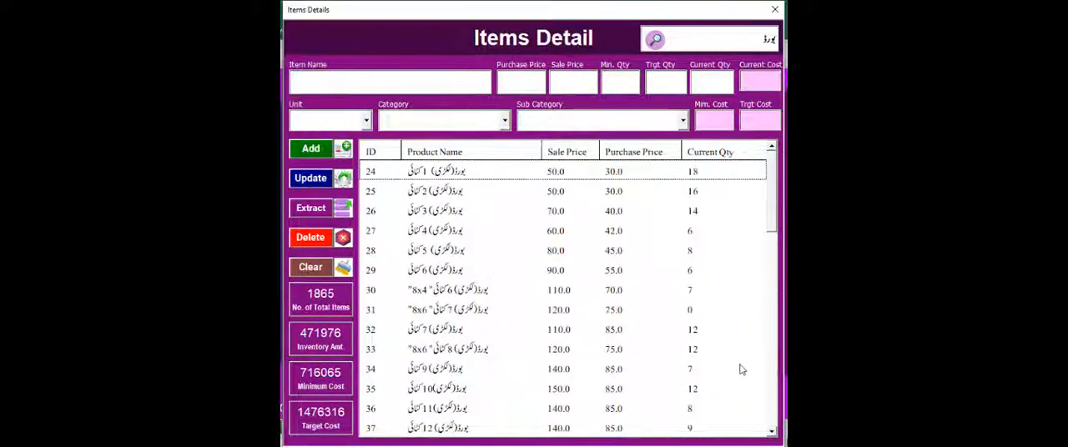
pyautogui.moveTo(738, 252); pyautogui.dragTo(734, 170)
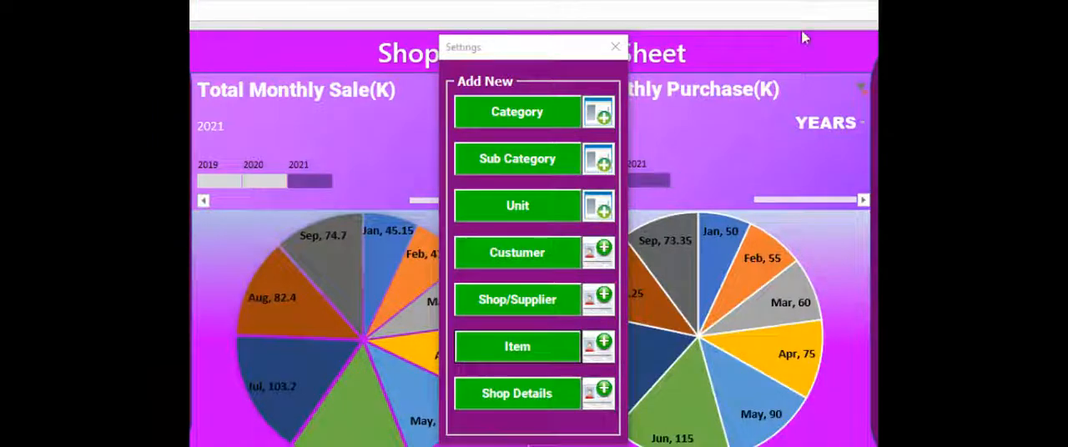
# Add the shop details with the shop name Master Son and the shop's address and contact number.
pyautogui.click(525, 401)
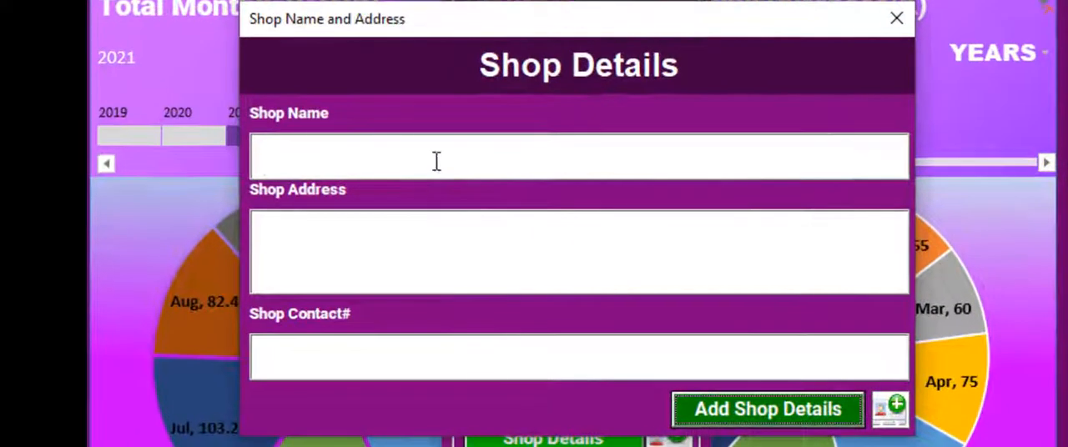
pyautogui.click(435, 198)
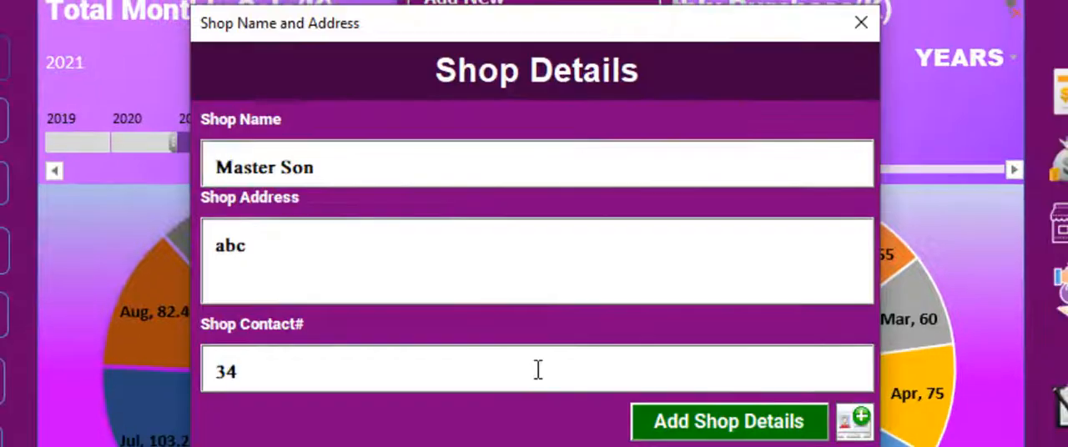
pyautogui.write('997')
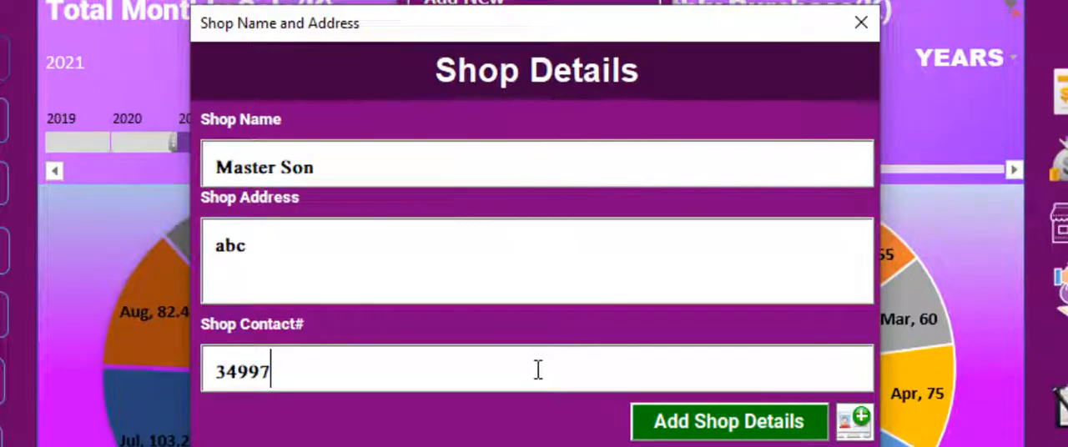
pyautogui.click(760, 425)
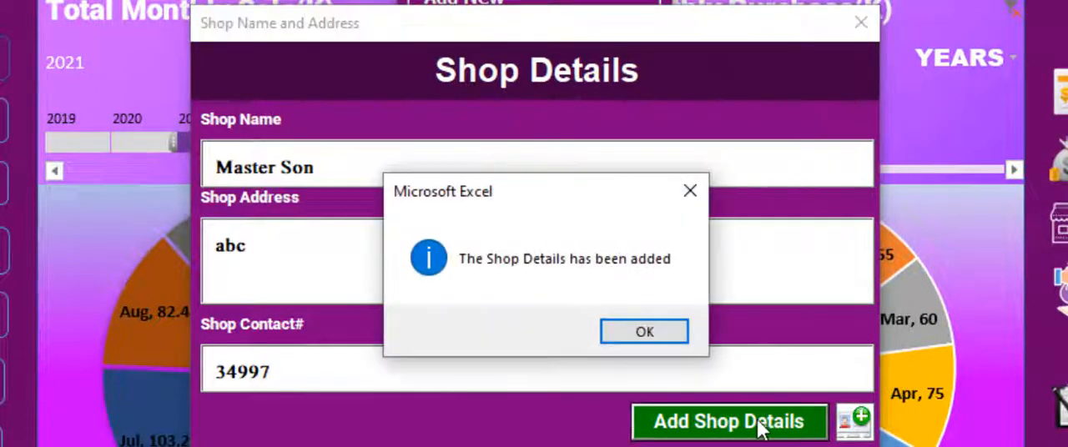
pyautogui.click(662, 338)
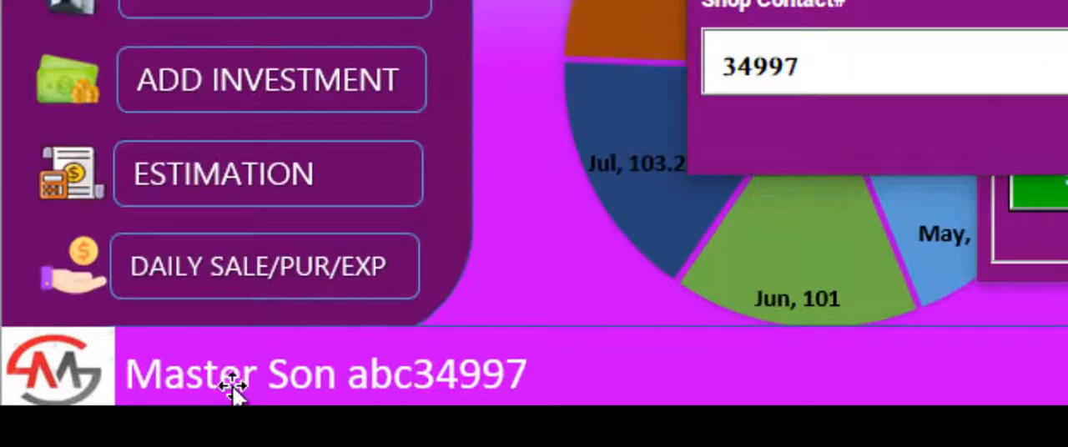